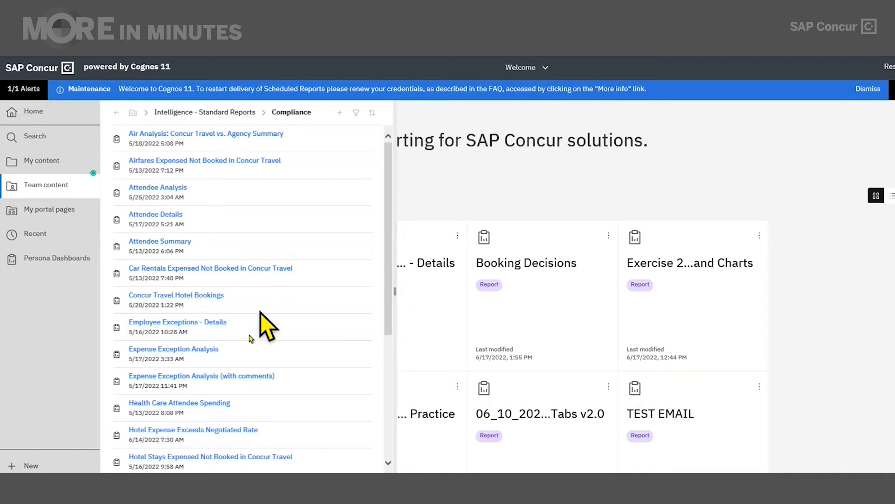
- Open Expense Exception Analysis in the report editor via its actions menu and Edit report
mouse_move(344, 359)
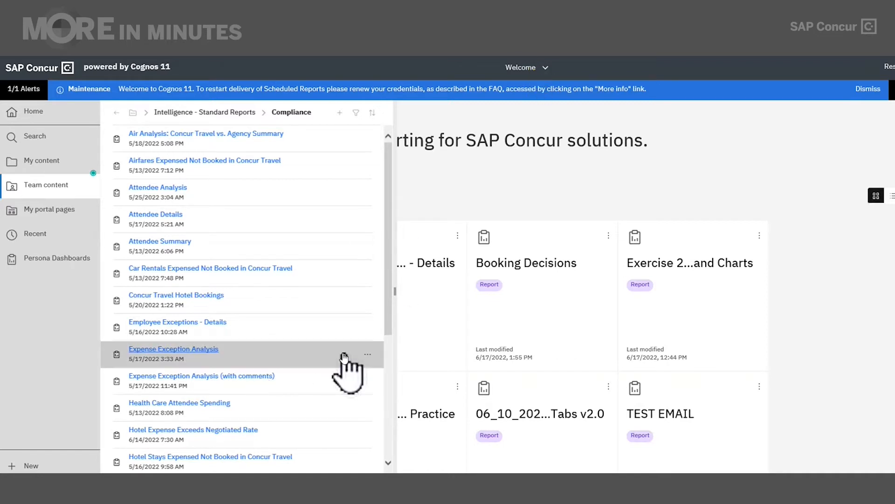
left_click(371, 357)
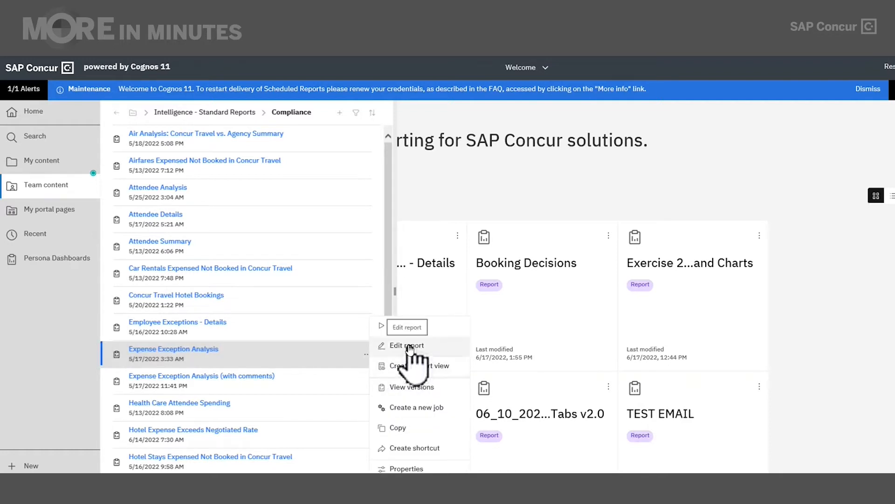
left_click(550, 67)
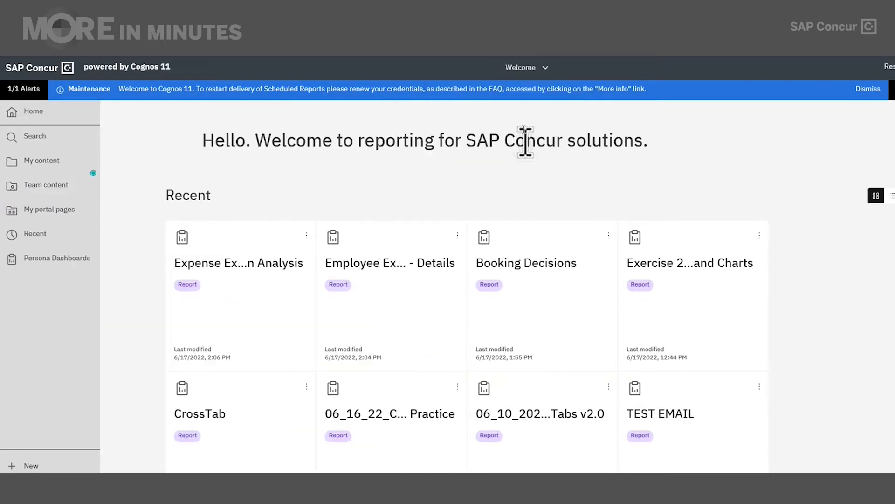
left_click(539, 68)
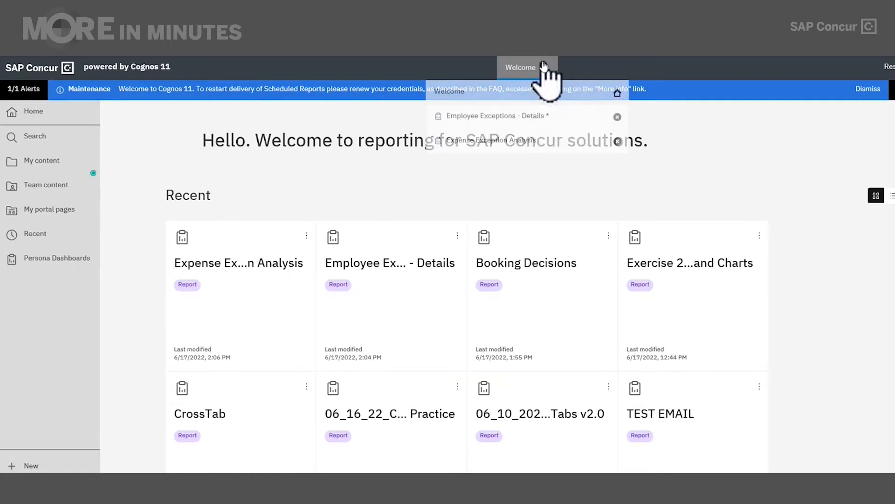
left_click(551, 68)
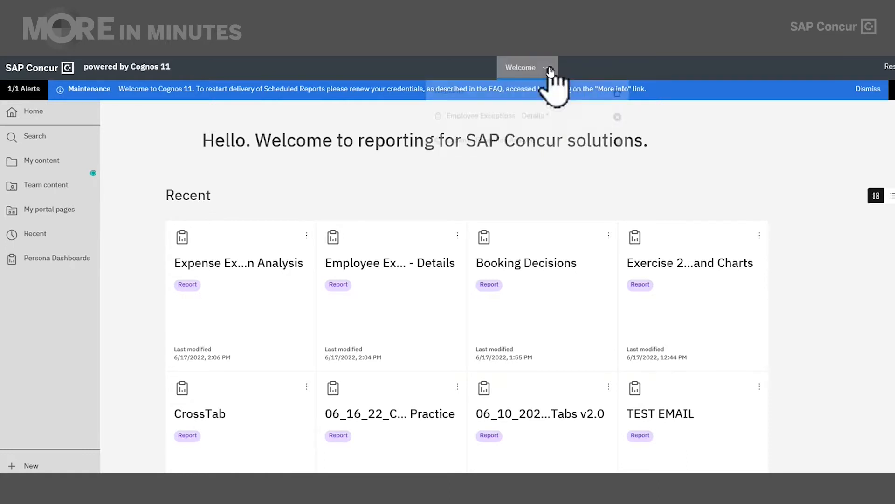
left_click(545, 70)
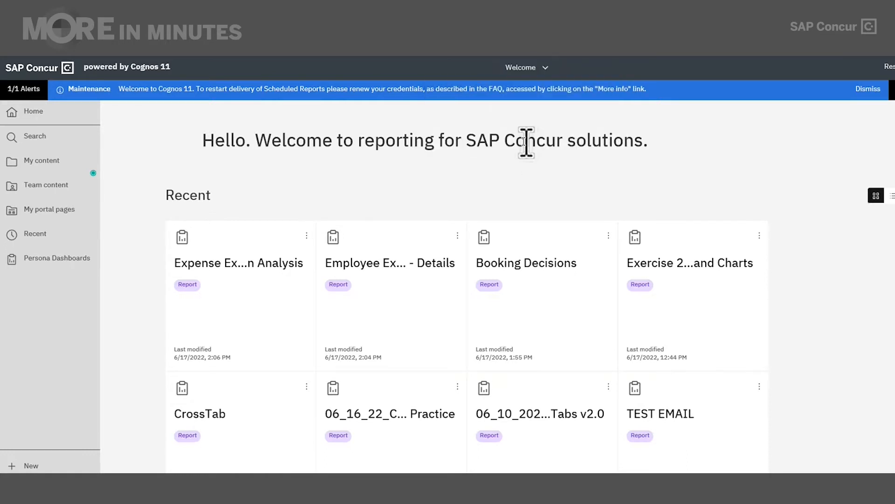
left_click(542, 70)
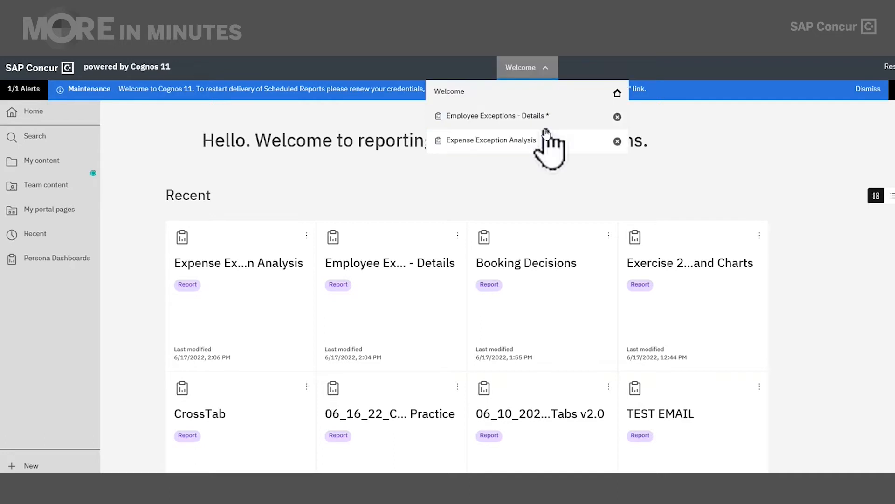
left_click(548, 140)
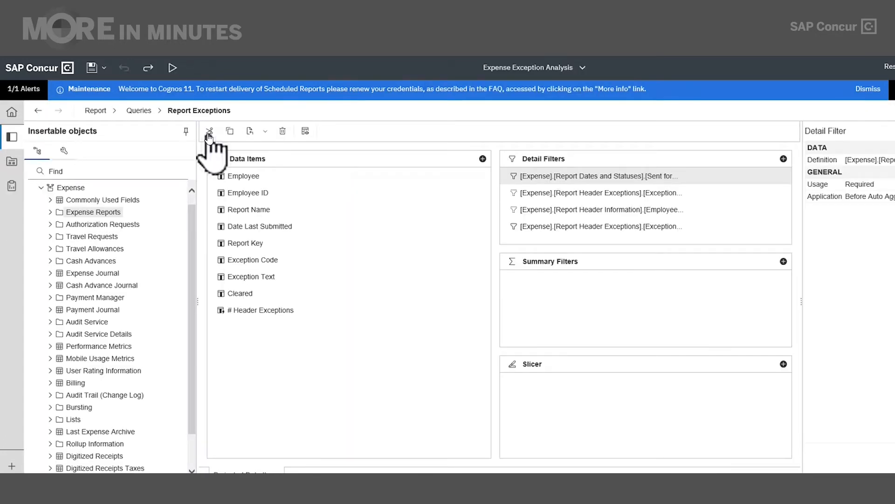
- Go to the Queries overview and open the Report Exceptions query
left_click(103, 113)
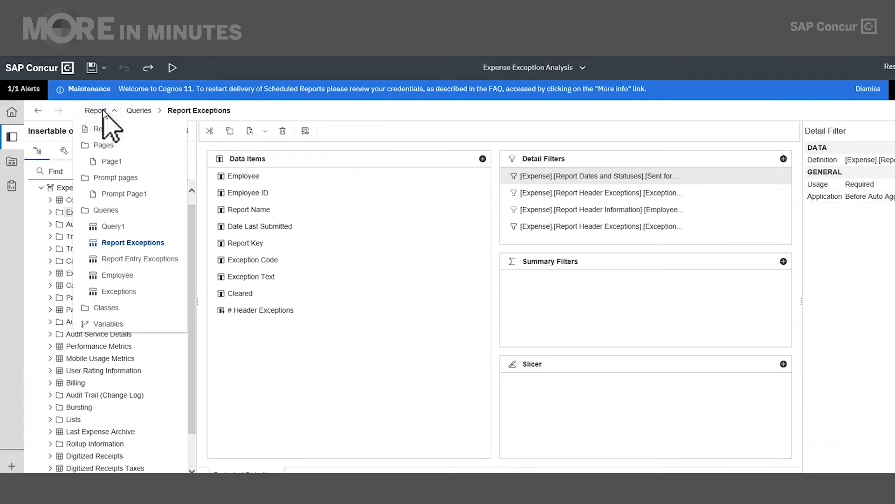
left_click(111, 214)
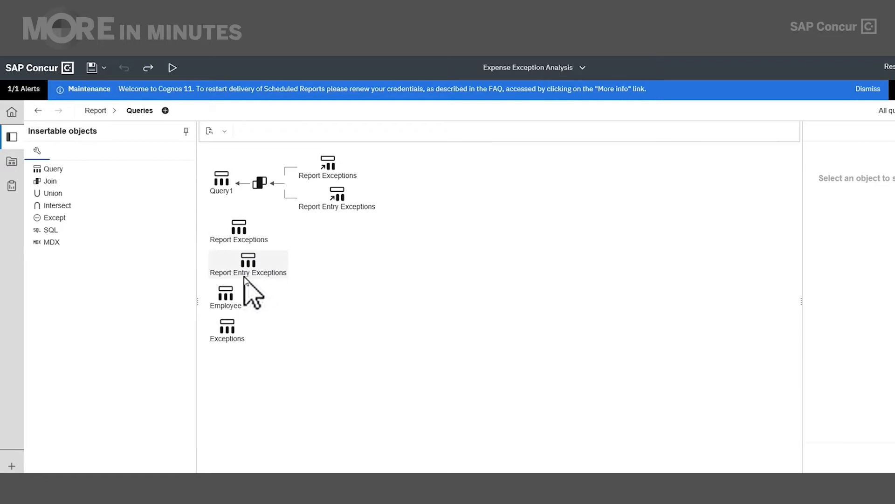
left_click(244, 231)
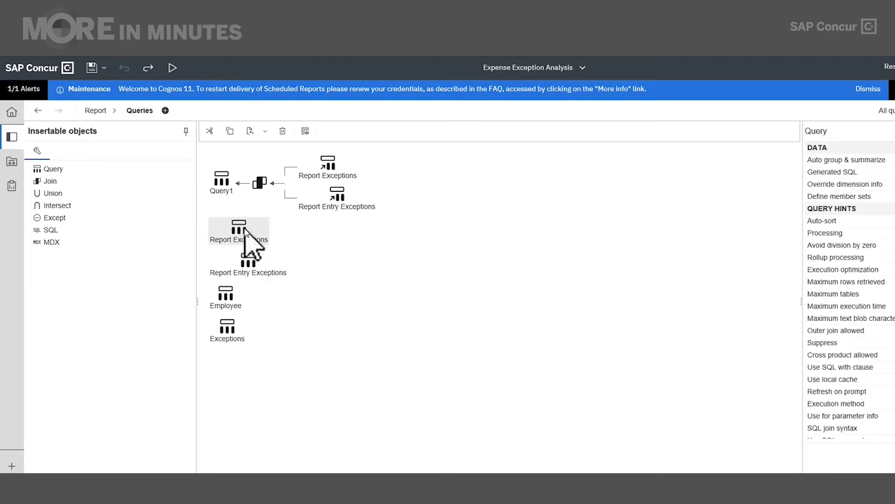
double_click(245, 230)
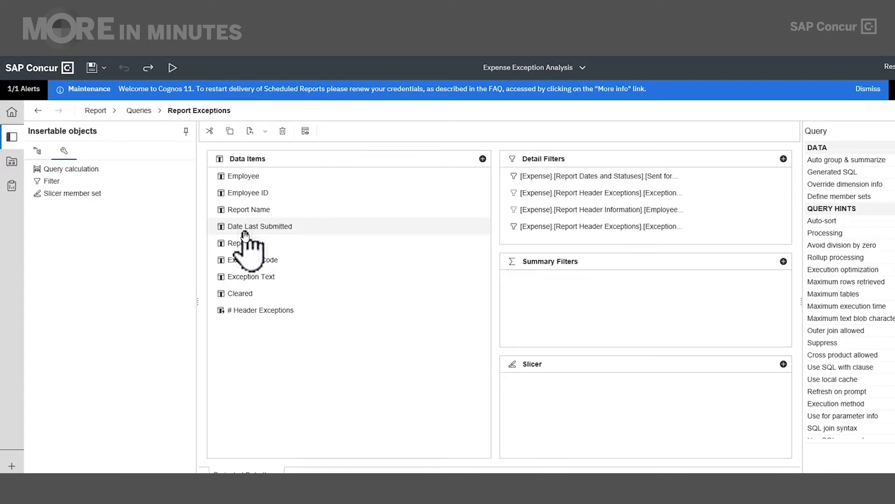
- Review the Sent for Payment Date prompt filter, then cut it from Report Exceptions
double_click(605, 177)
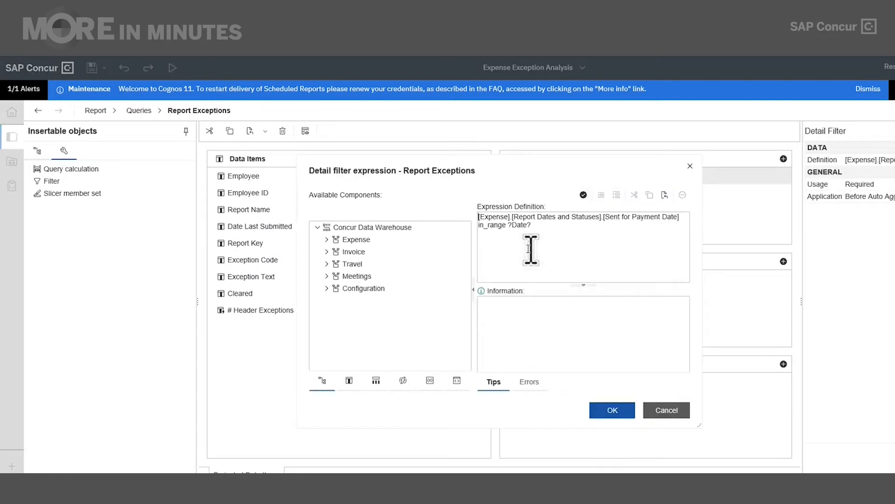
left_click(667, 411)
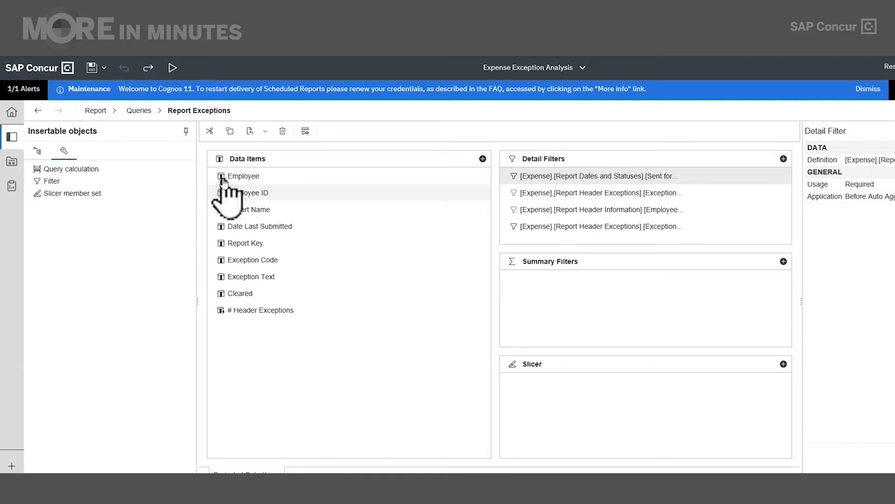
left_click(211, 132)
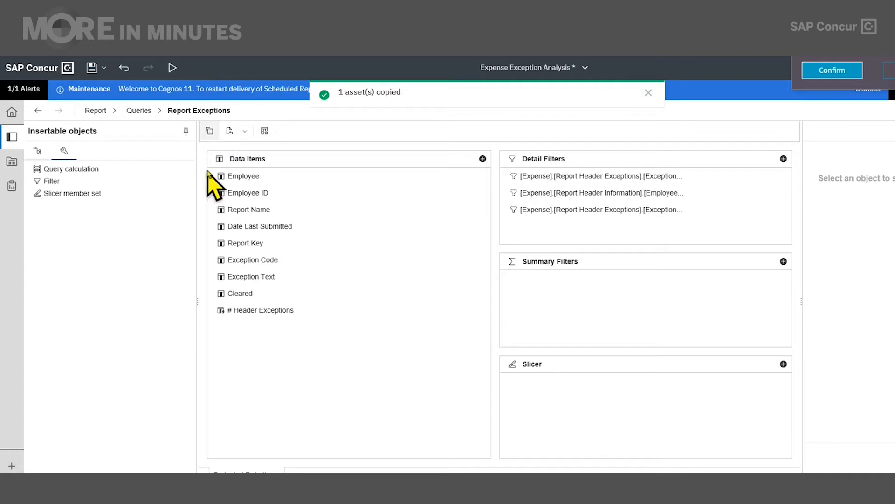
- Add the Last Month (Based on Sent for Payment Date) filter to Report Exceptions' detail filters
left_click(39, 150)
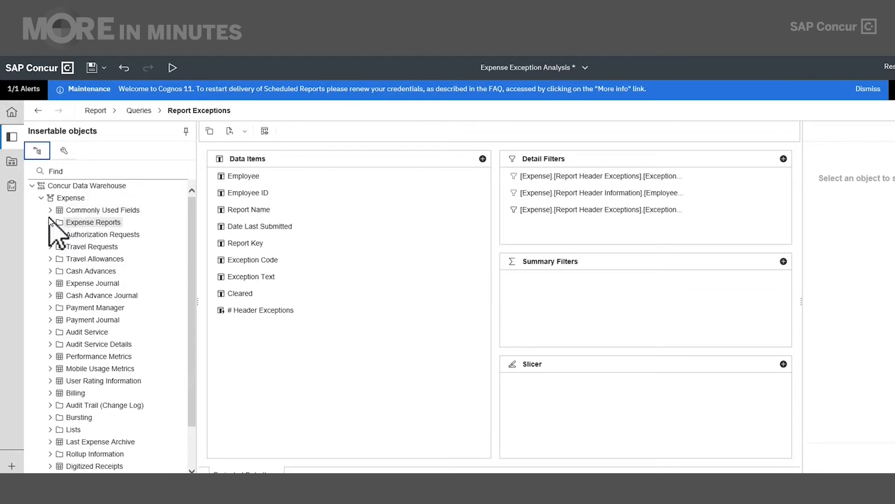
left_click(50, 222)
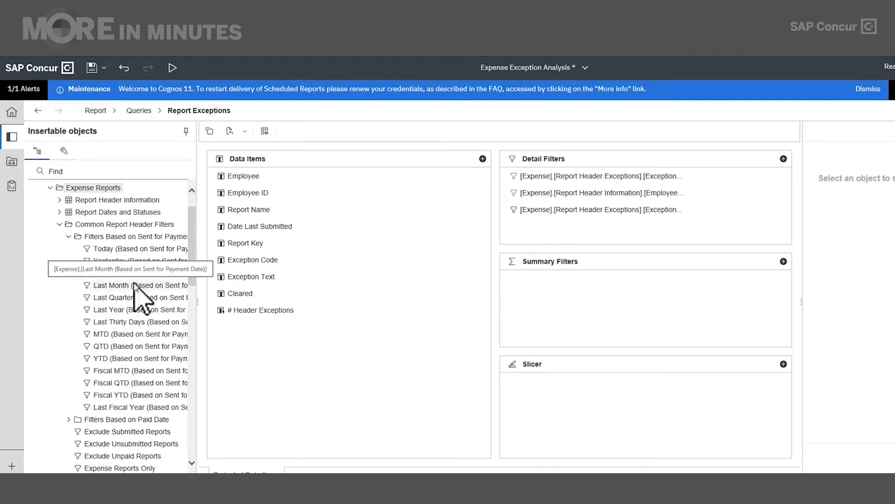
left_click_drag(134, 284, 547, 236)
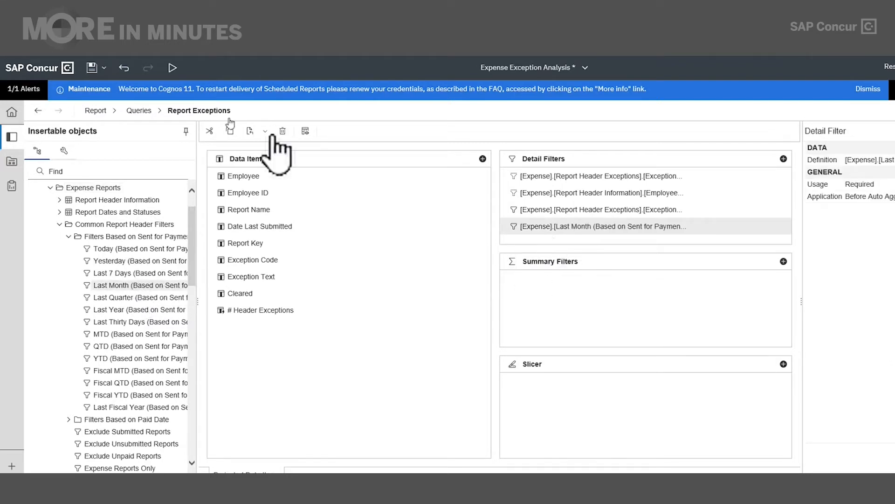
left_click(146, 110)
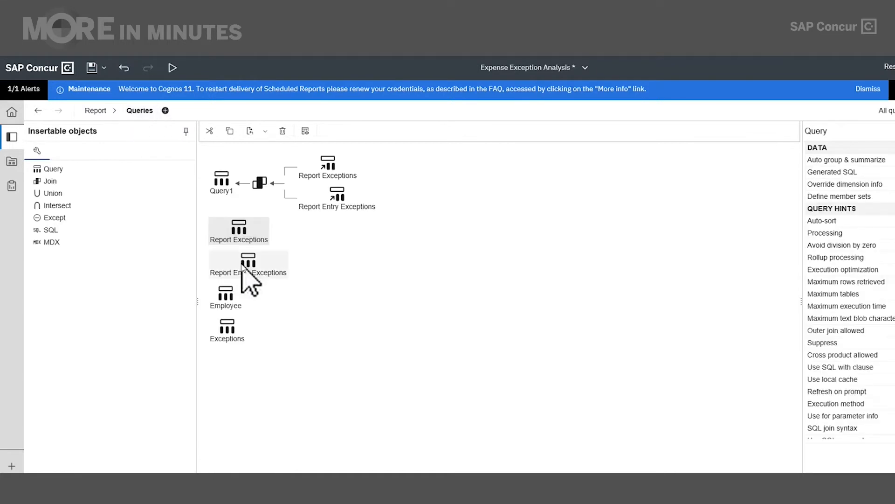
- In Report Entry Exceptions, review and cut the Sent for Payment Date prompt filter
double_click(244, 270)
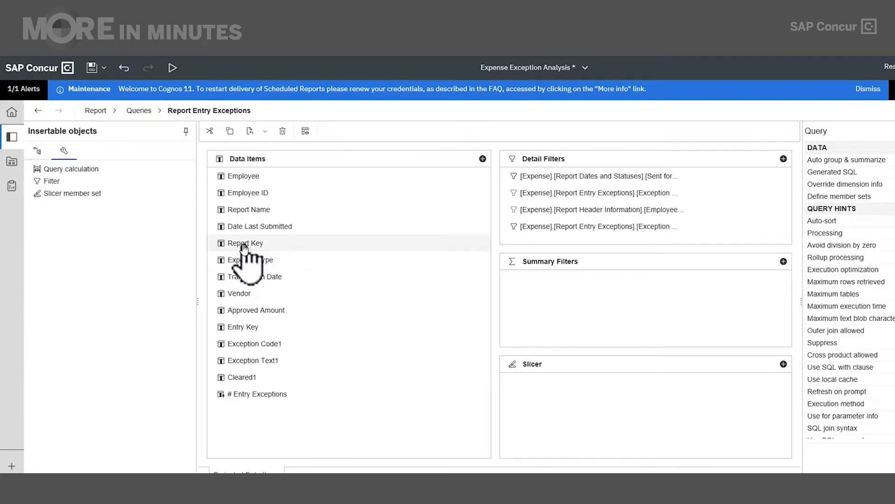
left_click(615, 180)
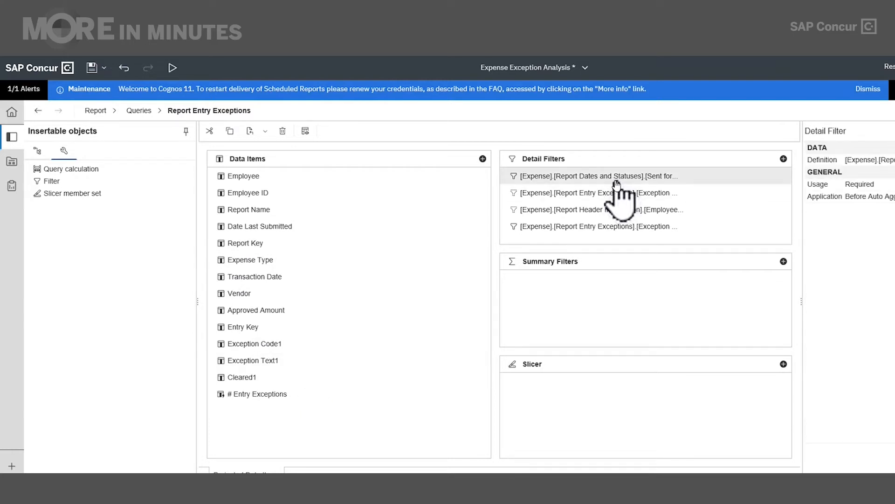
double_click(614, 181)
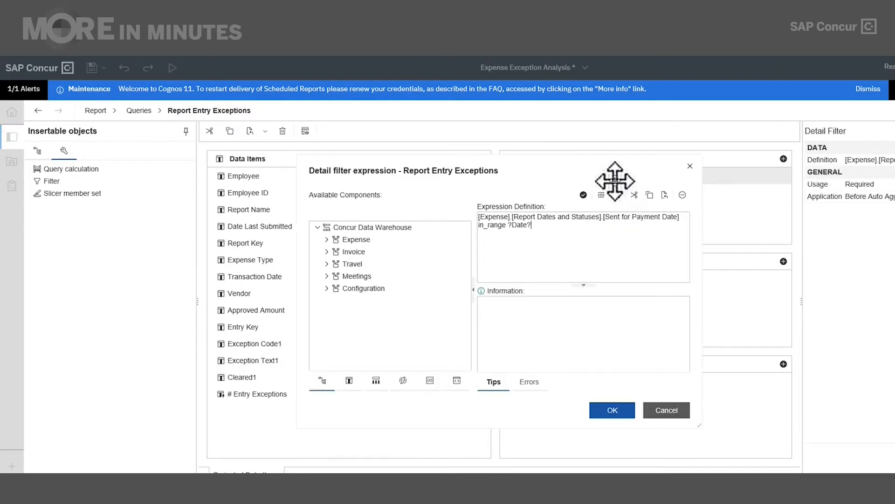
left_click(662, 412)
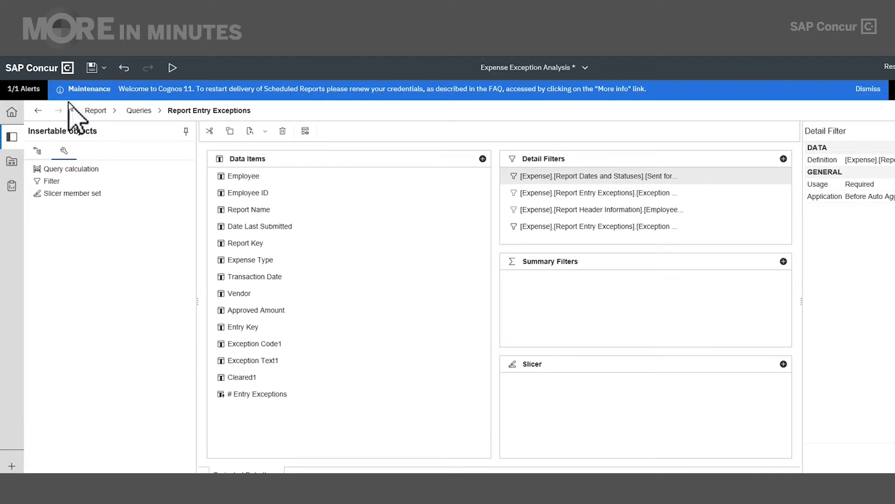
left_click(211, 131)
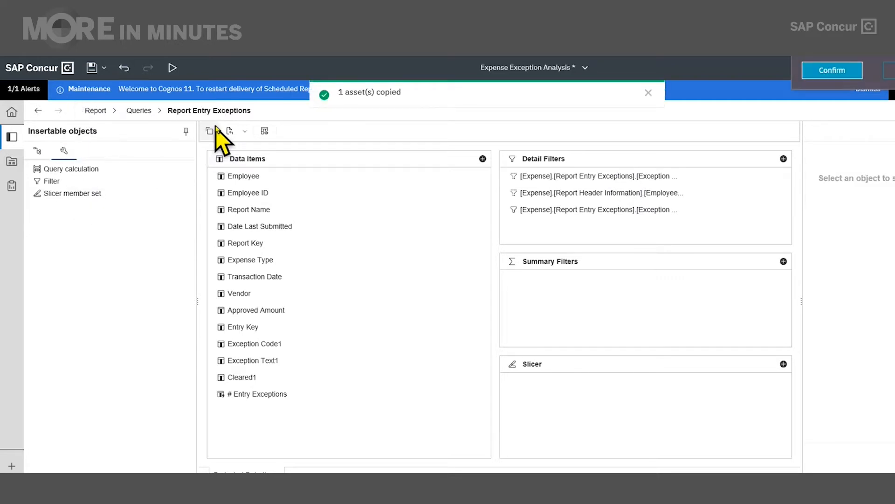
- Add the Last Month (Based on Sent for Payment Date) filter to Report Entry Exceptions' detail filters
left_click(36, 152)
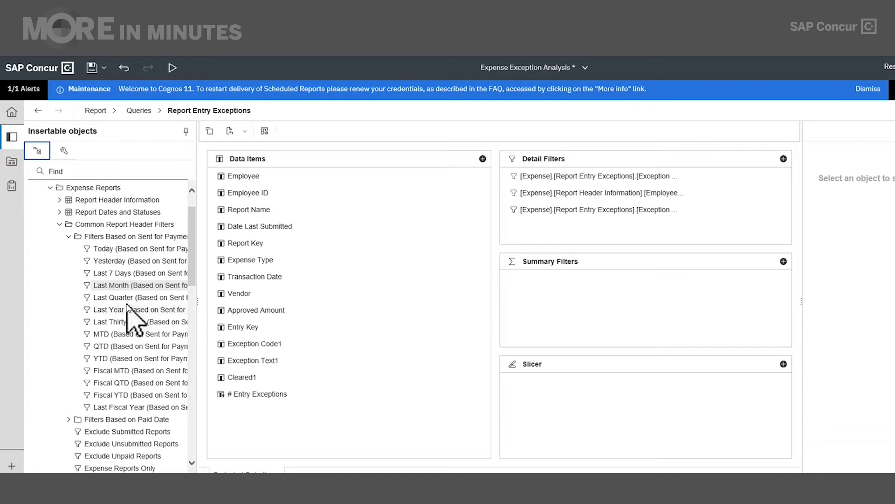
left_click_drag(125, 288, 545, 225)
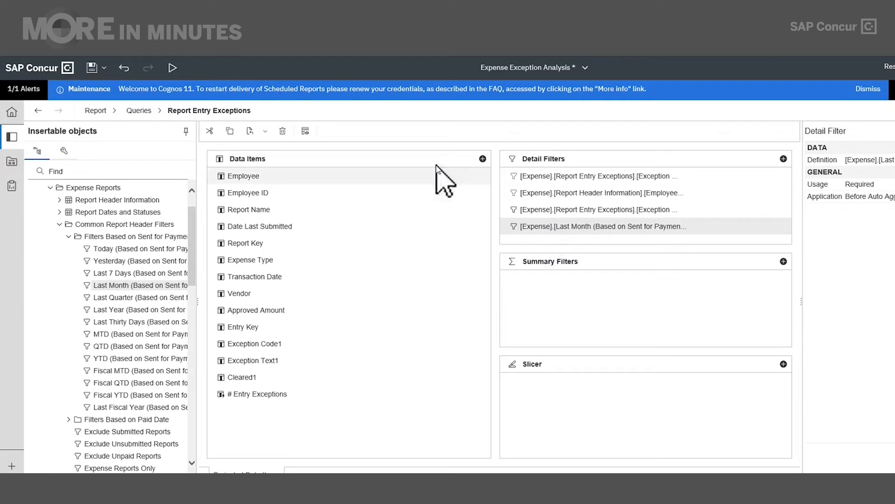
left_click(98, 112)
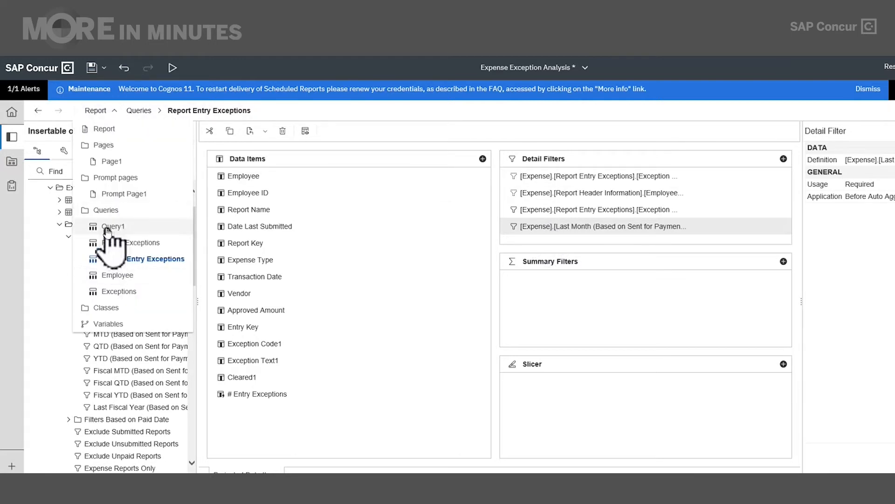
- On Prompt Page1, delete the entire Date Range column from the prompts table
left_click(117, 196)
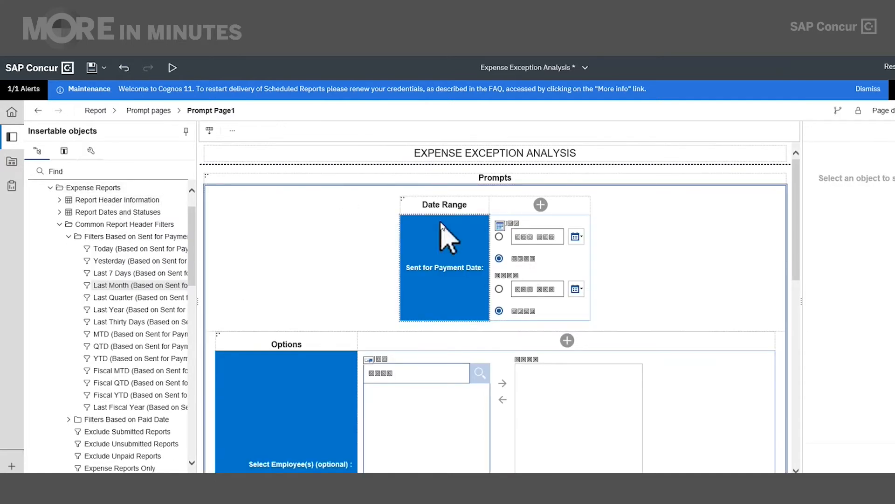
left_click(407, 206)
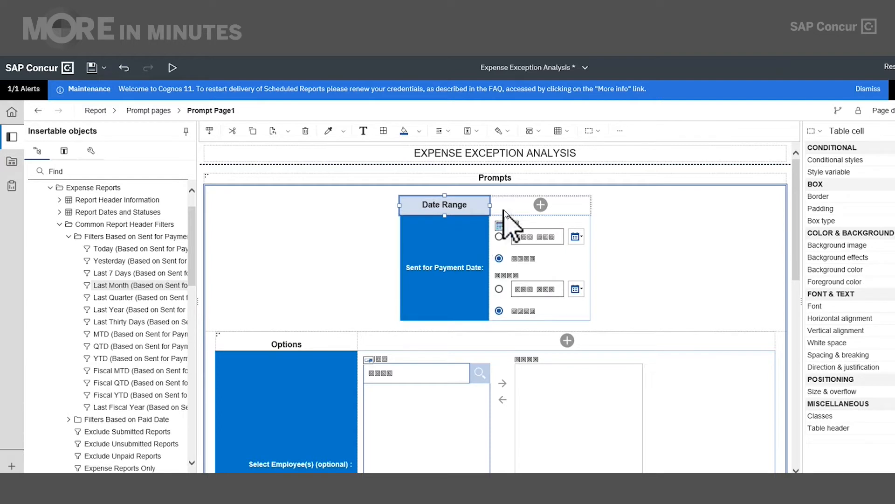
left_click(484, 276)
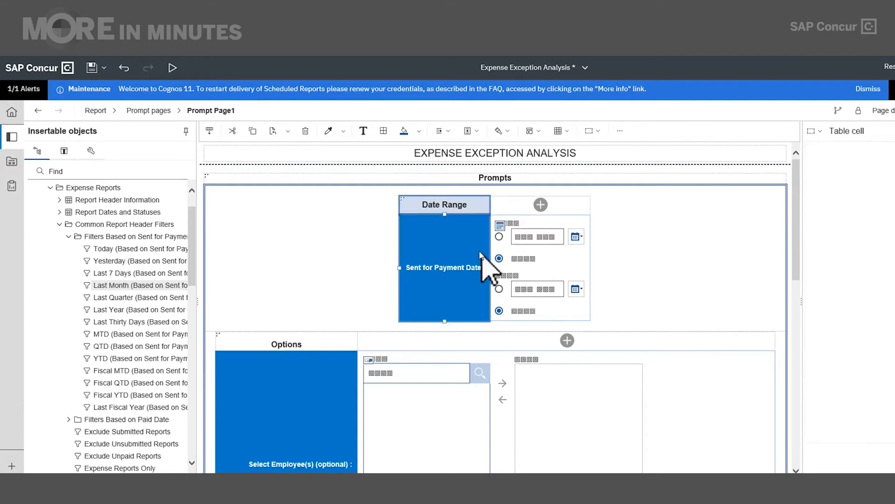
left_click(404, 208)
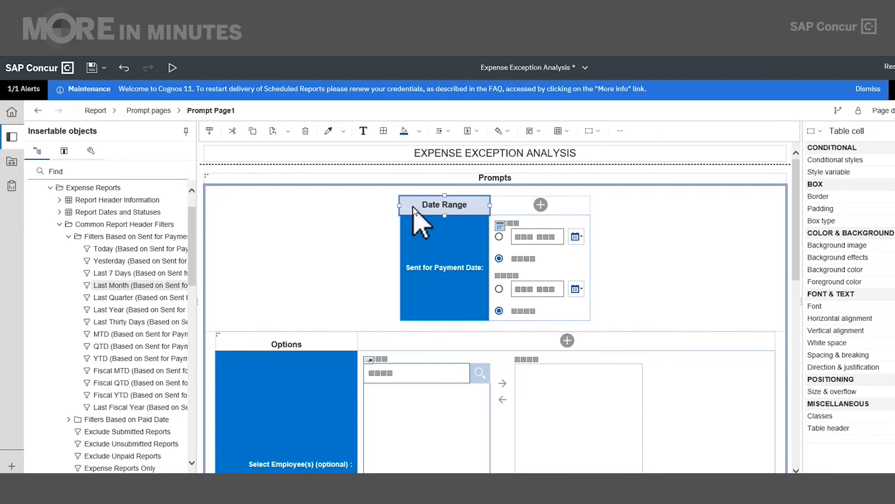
left_click(232, 132)
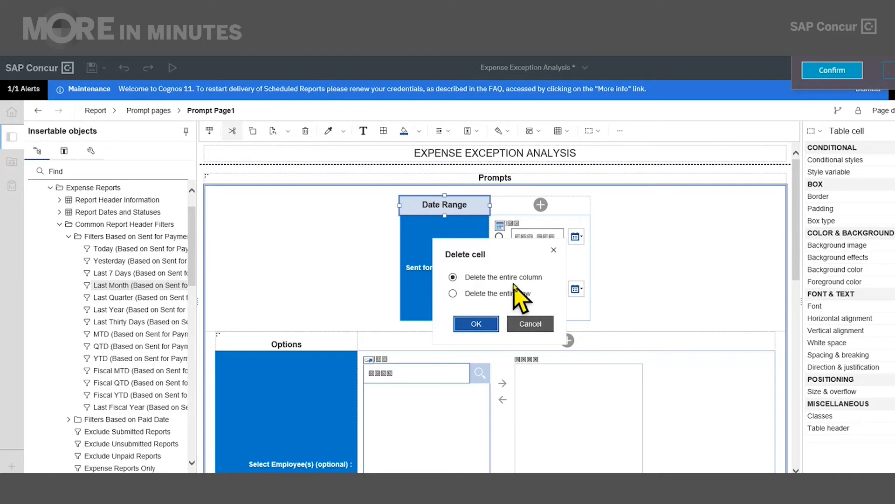
left_click(489, 326)
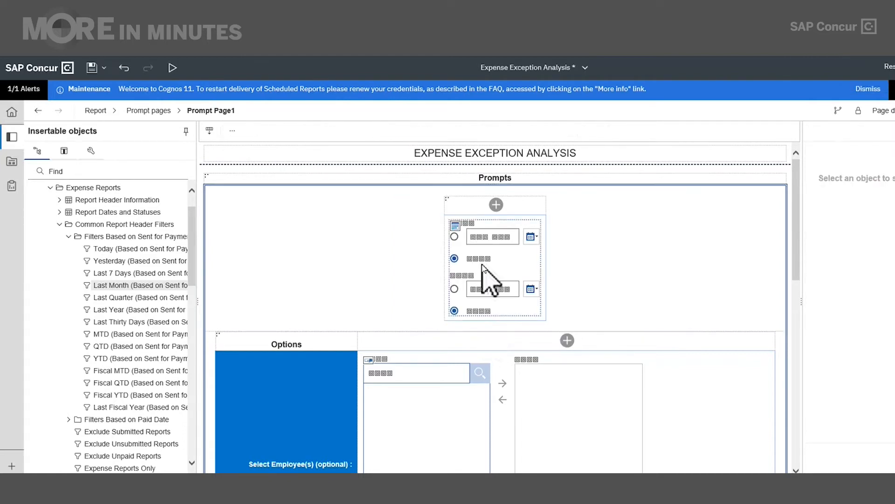
- Cut the remaining date prompt table from Prompt Page1
left_click(445, 198)
left_click(445, 198)
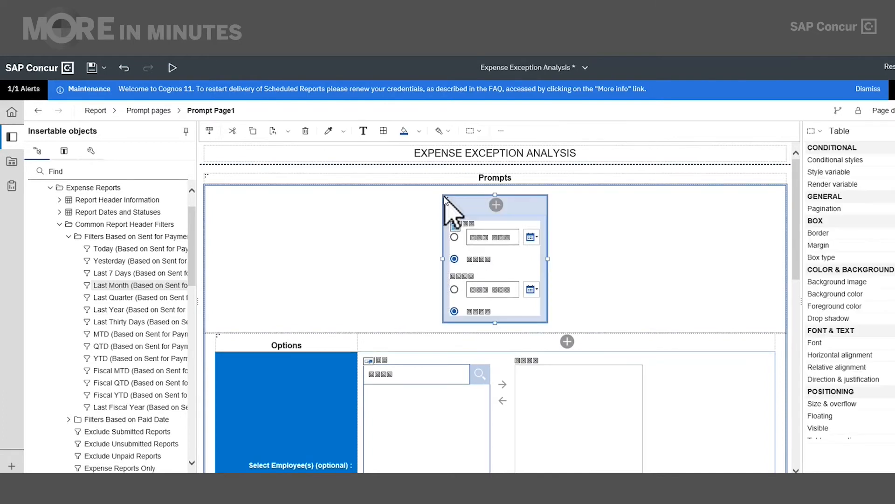
left_click(233, 133)
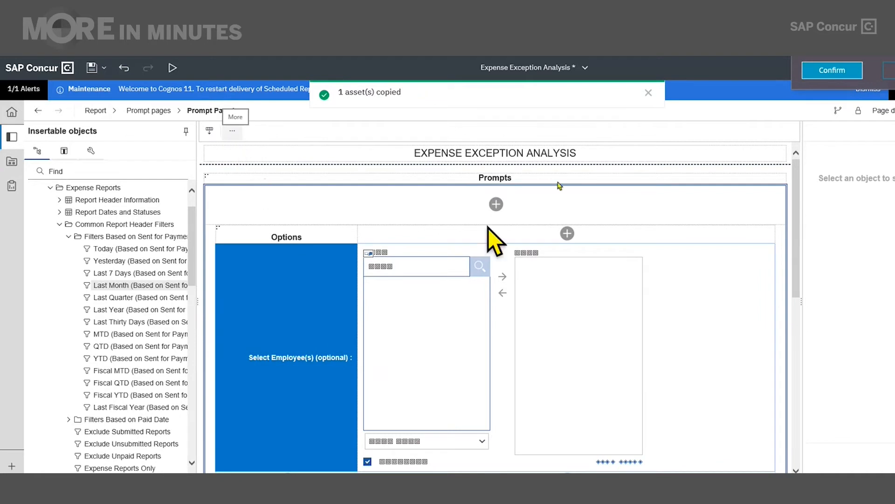
left_click(825, 71)
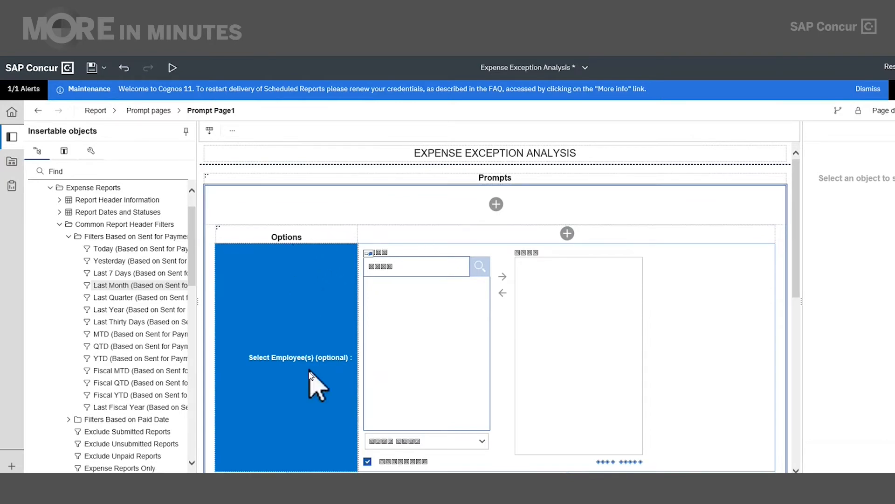
scroll(309, 371, "down", 10)
scroll(309, 392, "up", 10)
- Start a Save as copy of the report and browse the folders in My content
left_click(104, 67)
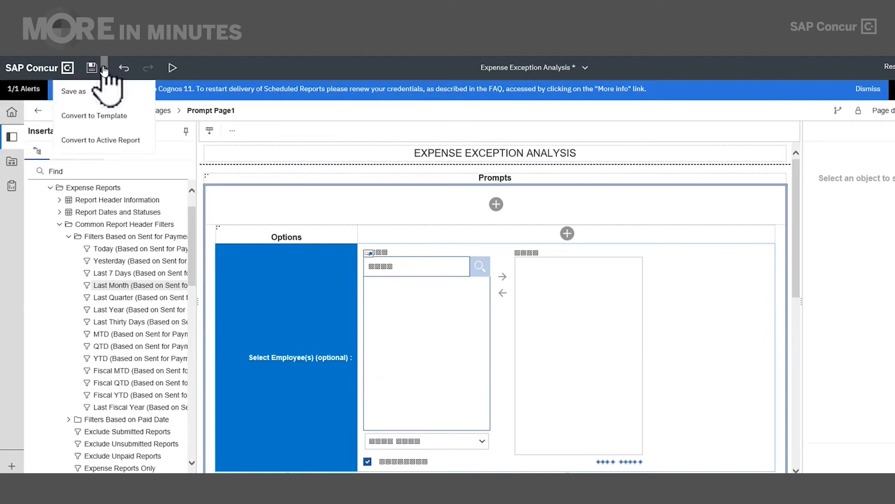
left_click(88, 99)
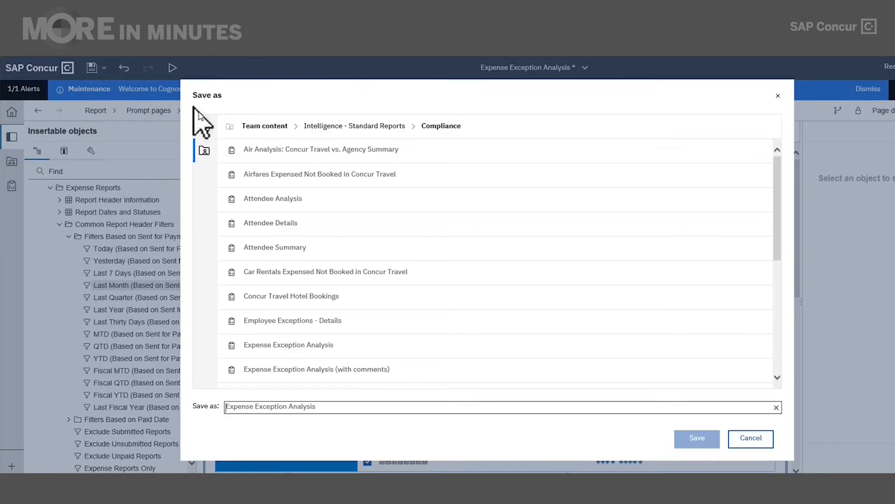
left_click(204, 127)
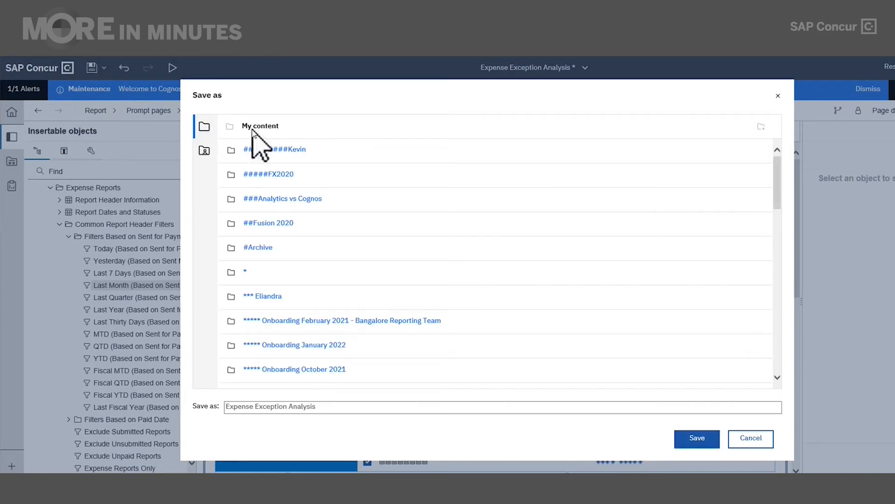
scroll(295, 220, "down", 5)
scroll(381, 275, "down", 10)
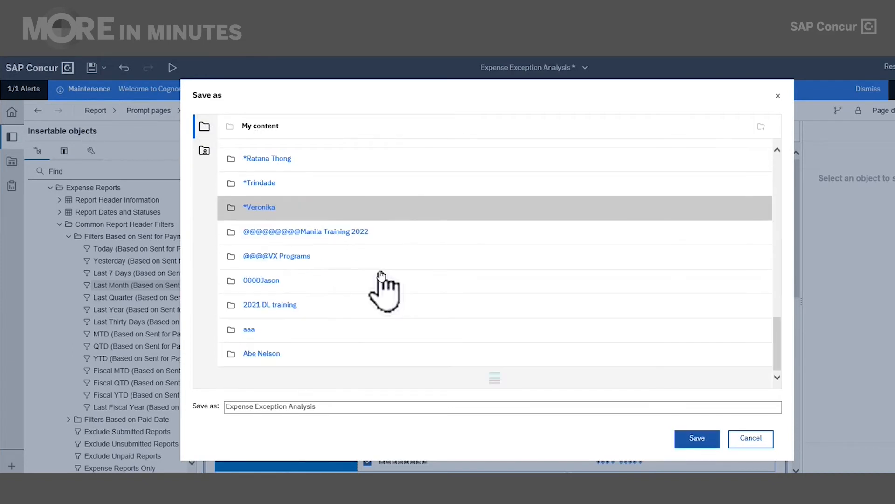
scroll(330, 318, "up", 8)
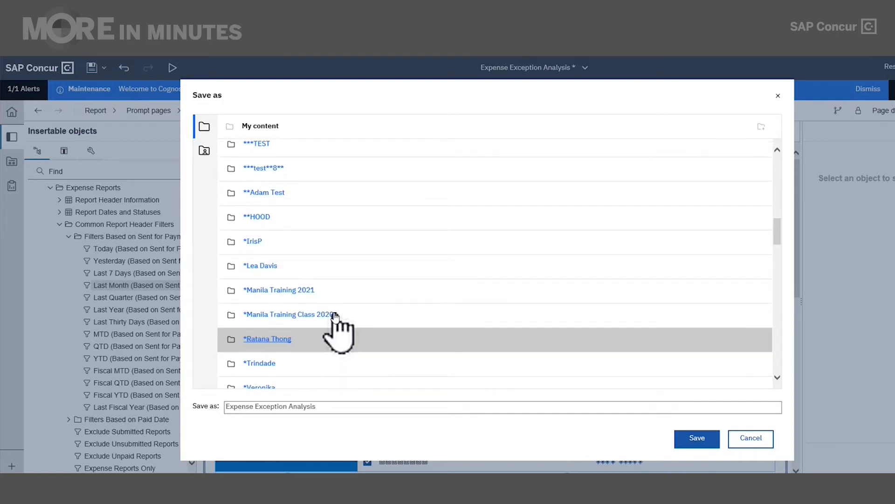
scroll(330, 303, "down", 4)
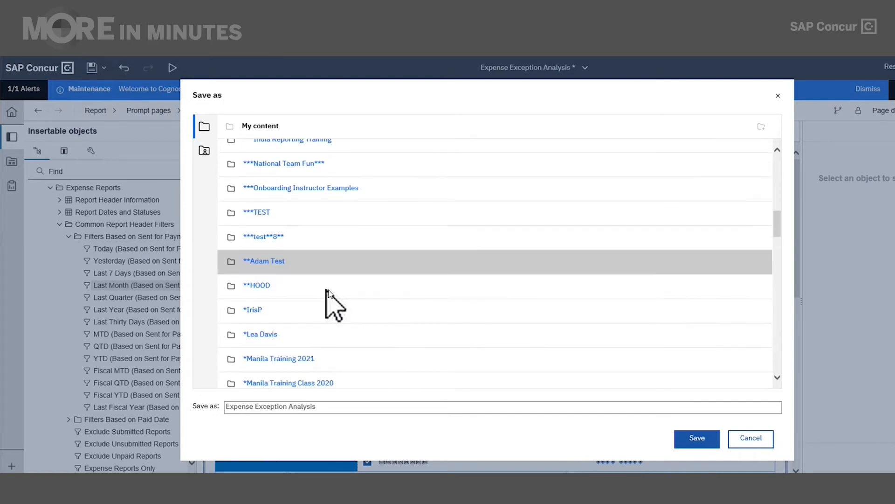
scroll(368, 303, "down", 5)
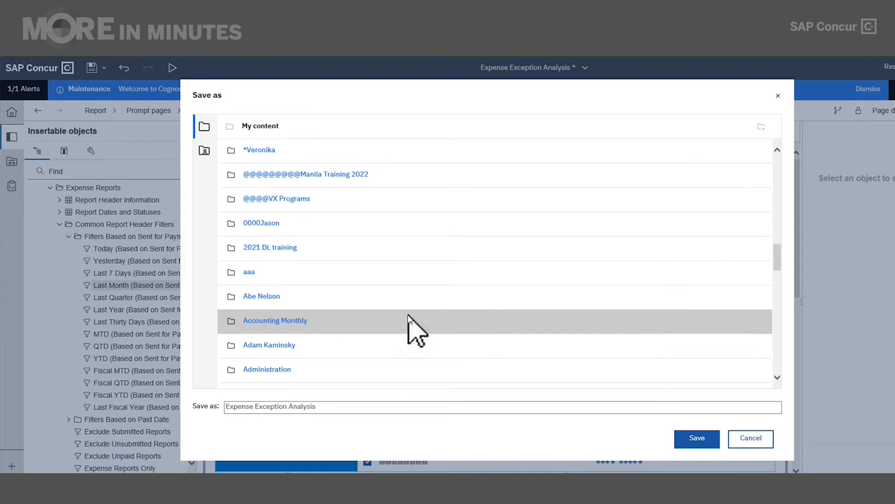
scroll(515, 260, "up", 10)
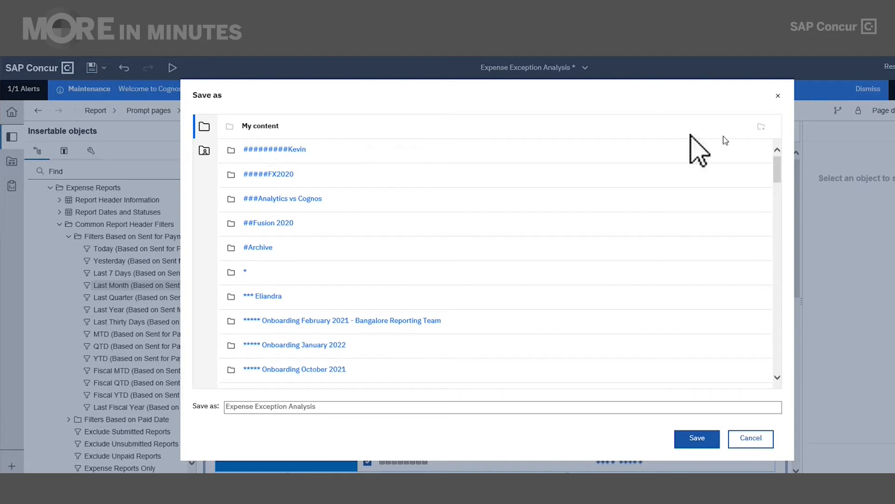
- Create and name a new folder under My content
left_click(763, 129)
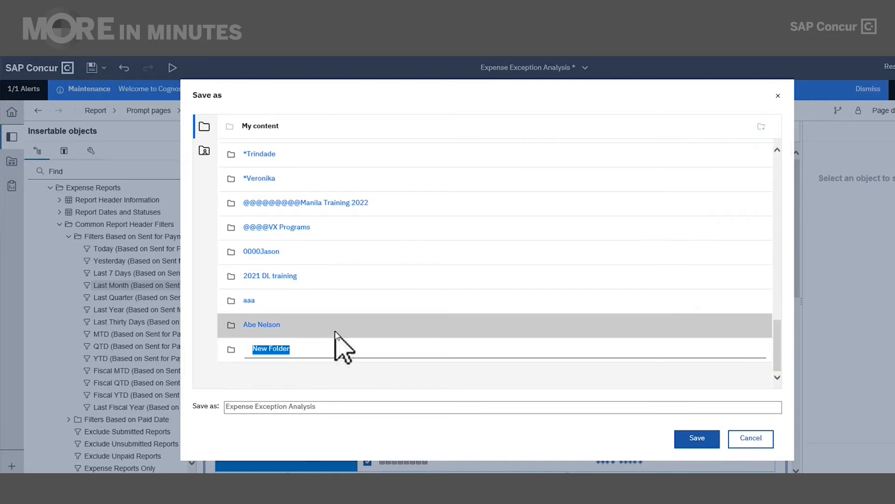
type("***A")
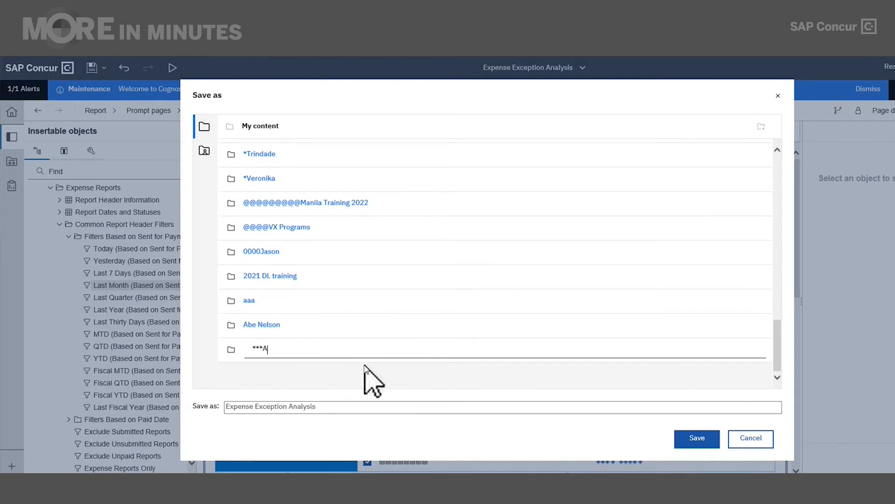
type("S***")
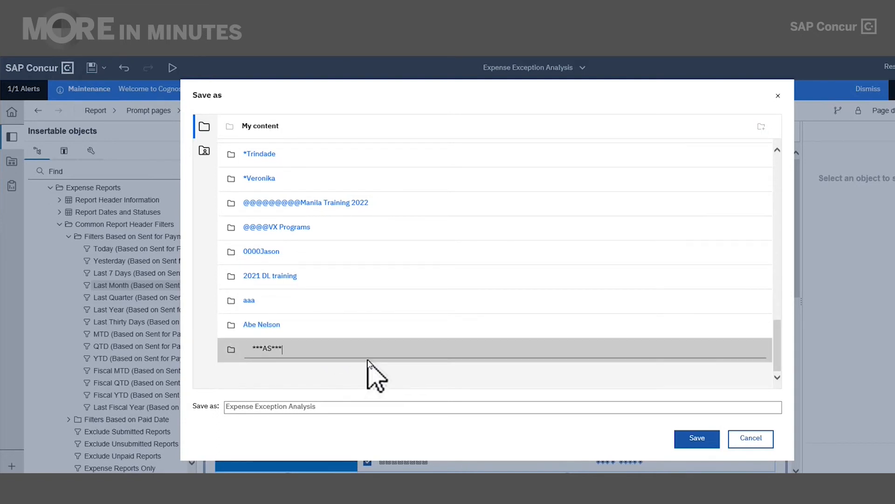
key("Return")
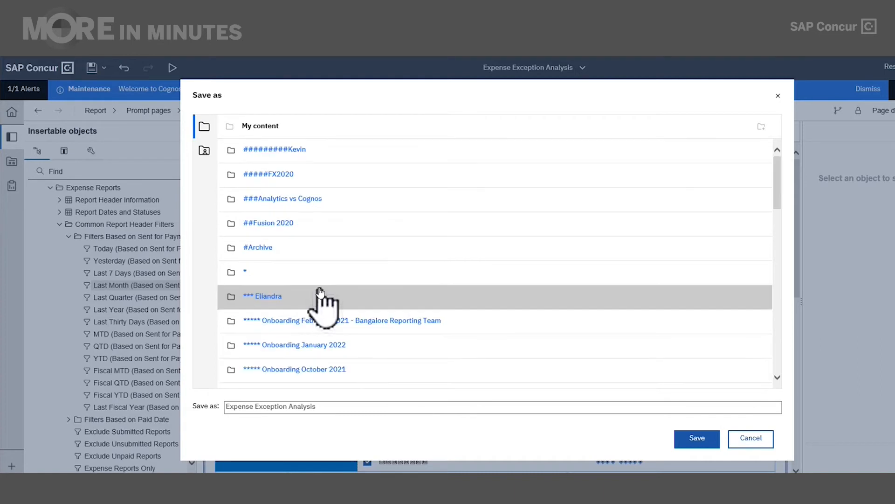
scroll(369, 310, "down", 6)
scroll(364, 308, "down", 2)
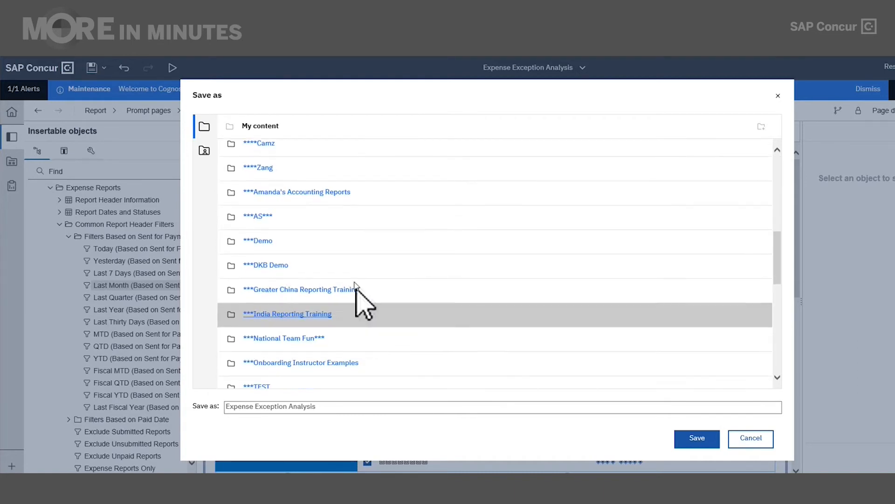
- Save the copy as 'Expense Exception Analysis - Dynamic Date Prompt' inside the new folder
double_click(339, 228)
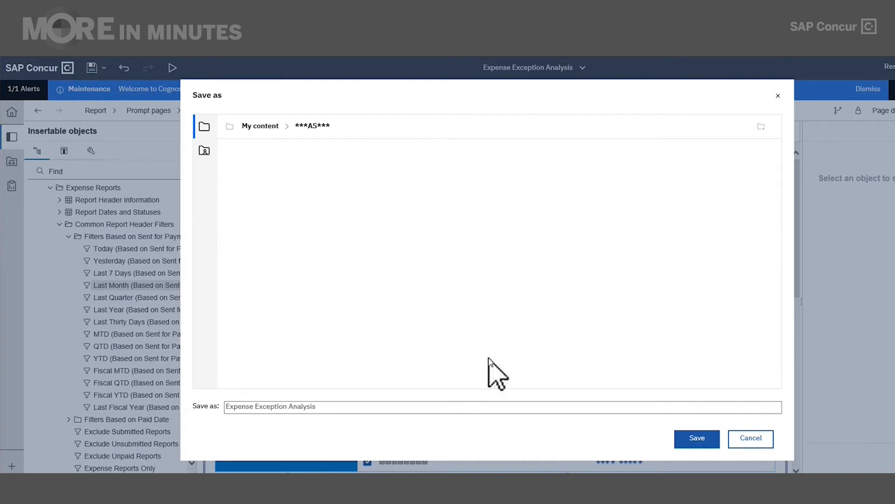
left_click(319, 407)
left_click(319, 407)
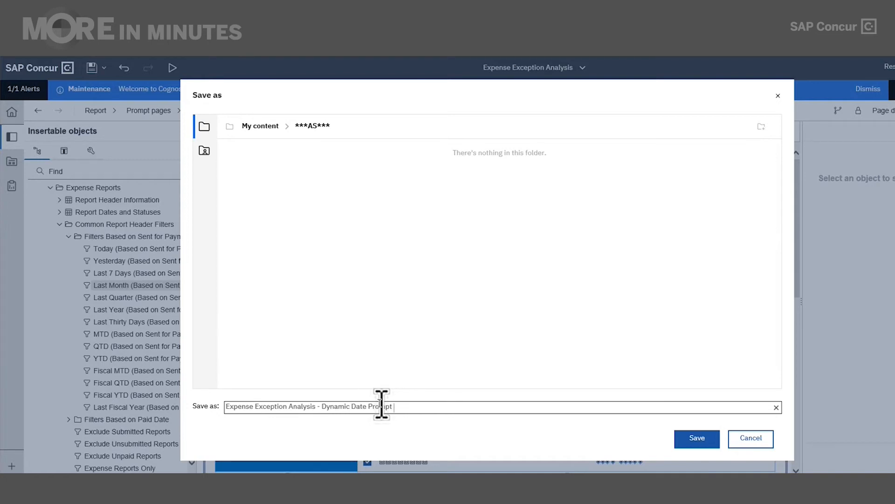
left_click(700, 441)
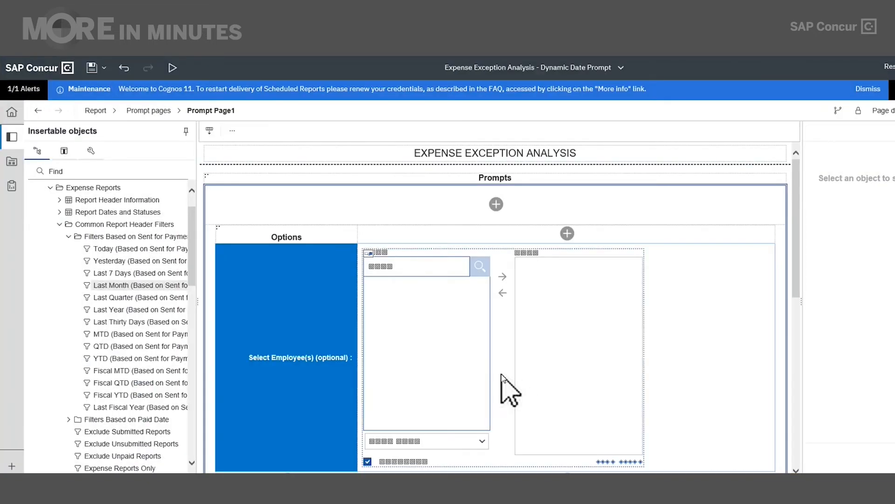
- On Page1, cut the All Reports Sent for Payment subtitle below the EXPENSE EXCEPTION ANALYSIS title
left_click(96, 112)
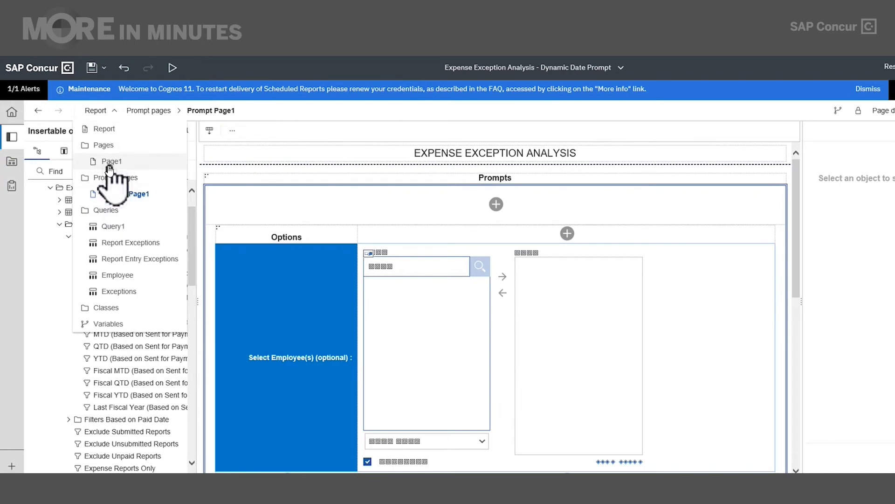
left_click(110, 129)
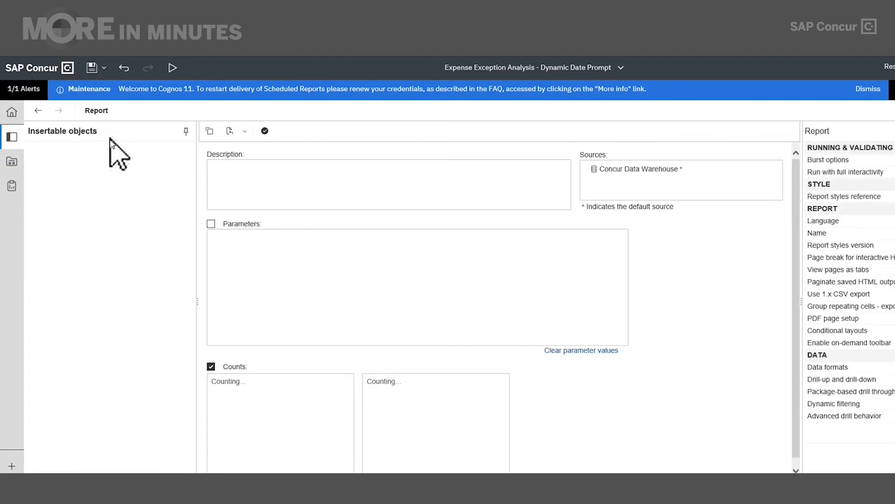
left_click(96, 110)
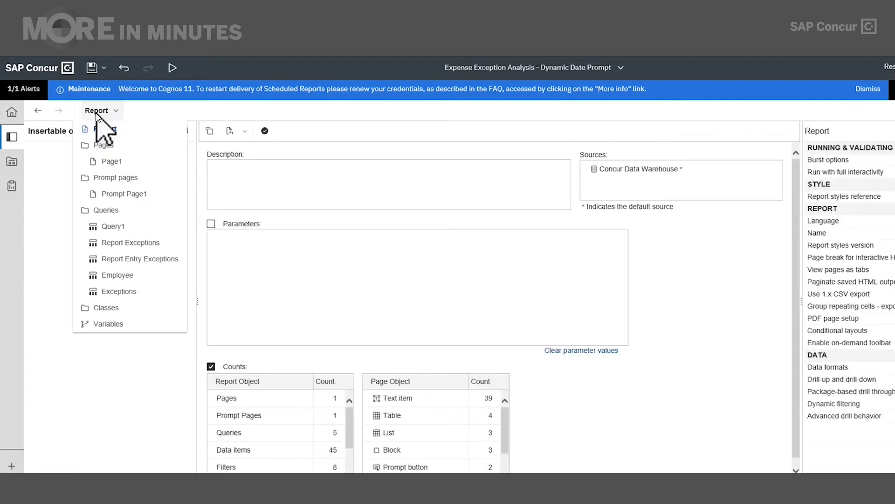
left_click(108, 162)
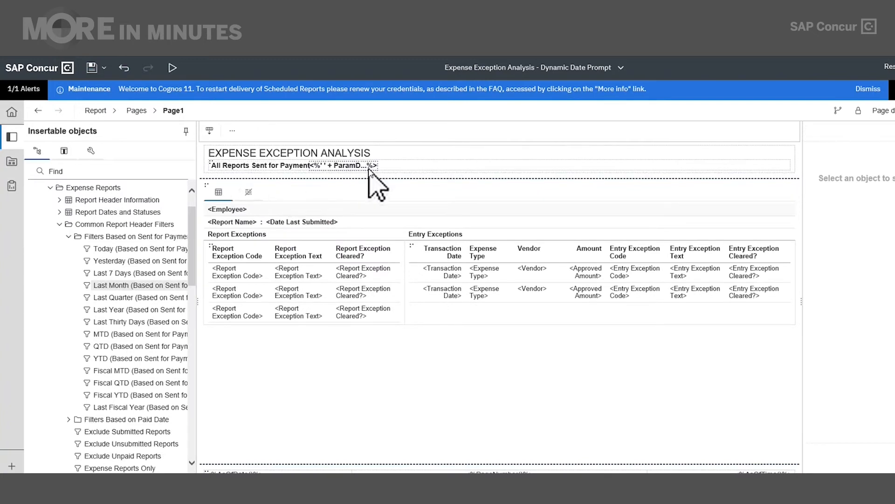
left_click(210, 163)
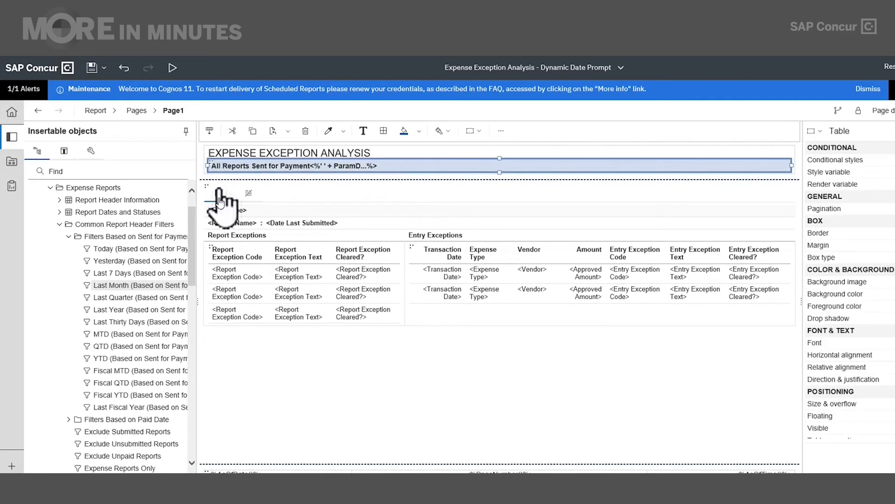
left_click(235, 132)
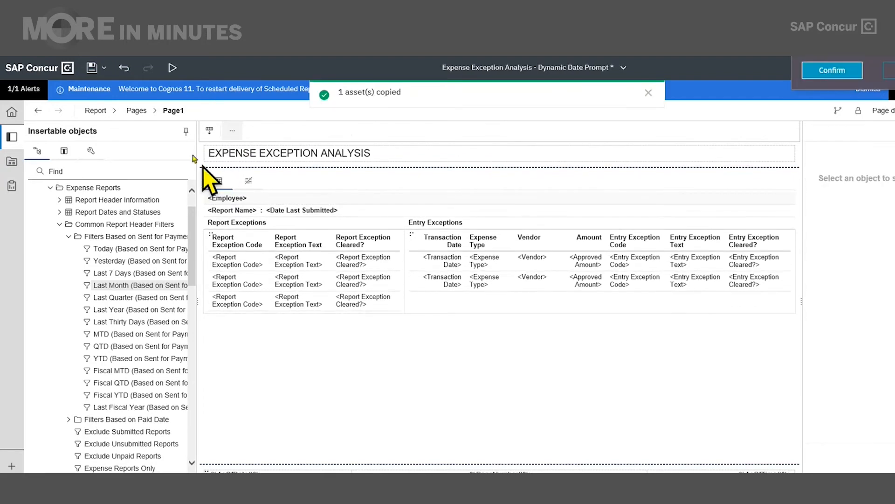
- Save as under the same name, replacing the existing Expense Exception Analysis - Dynamic Date Prompt report
left_click(103, 69)
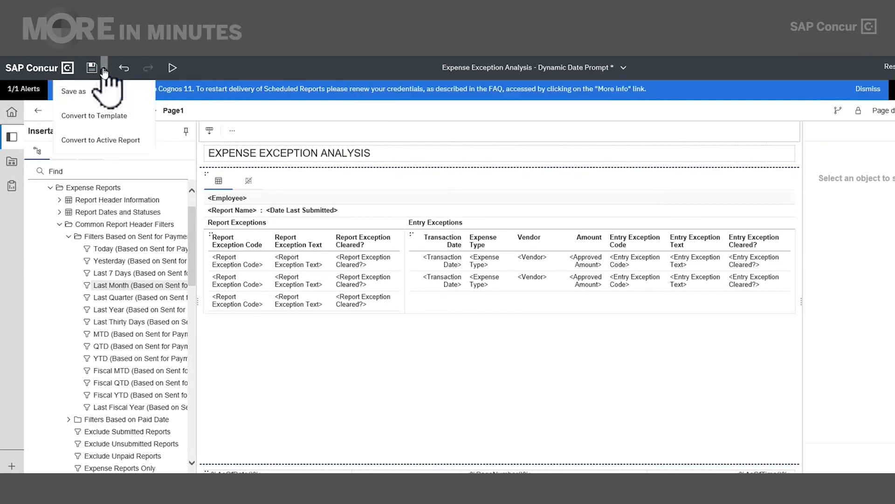
left_click(89, 93)
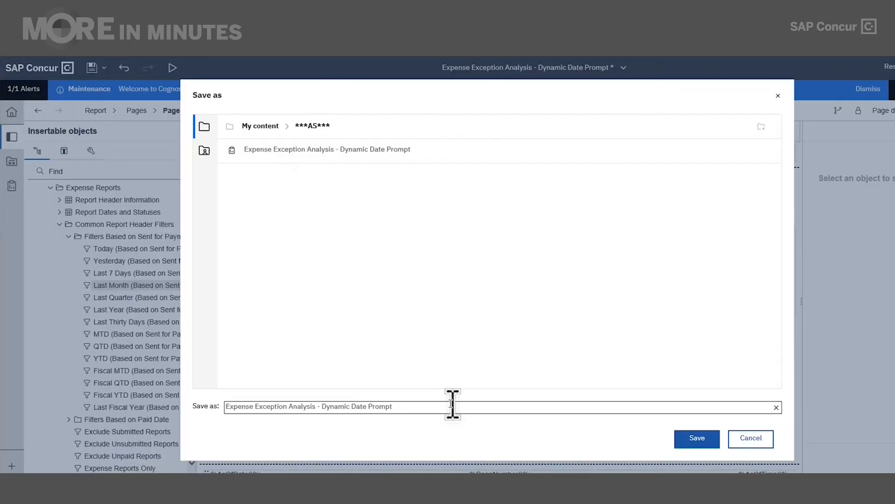
left_click(688, 441)
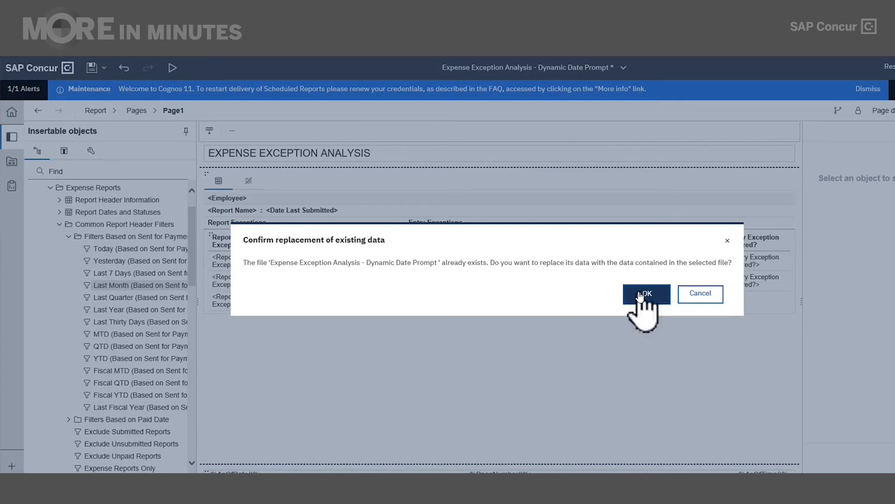
left_click(646, 294)
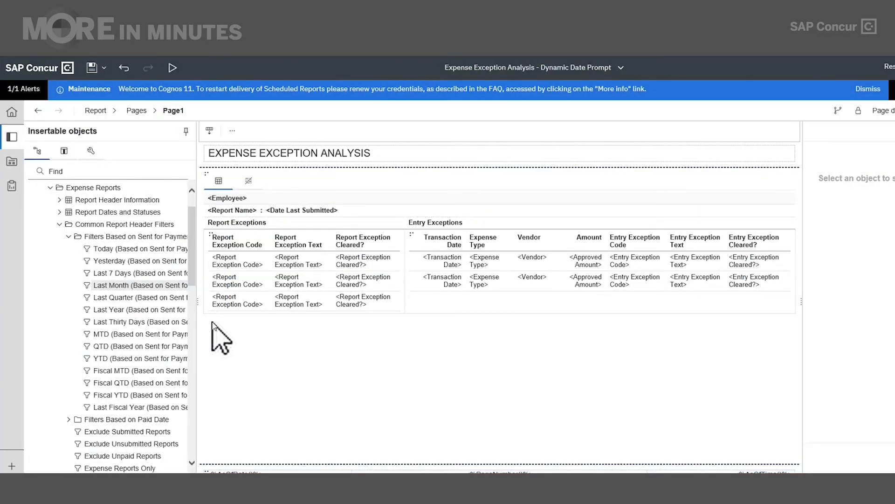
- Go from Home through My content to the folder holding the saved report
left_click(11, 113)
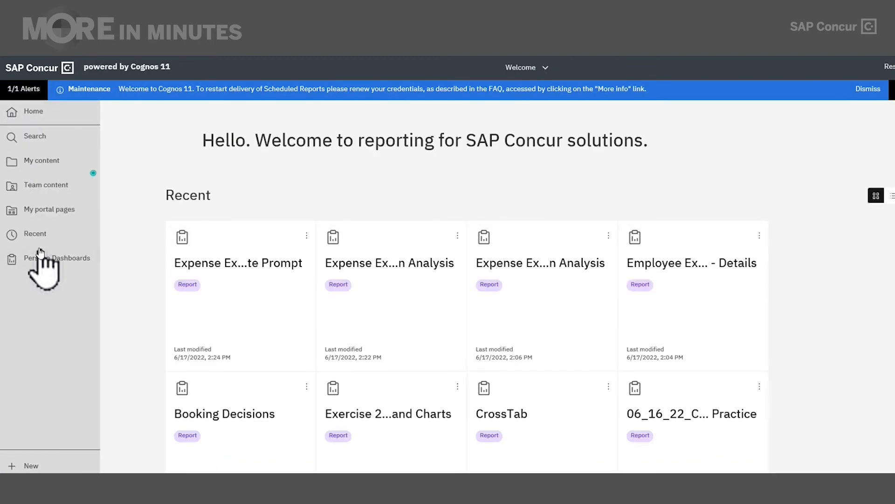
left_click(47, 171)
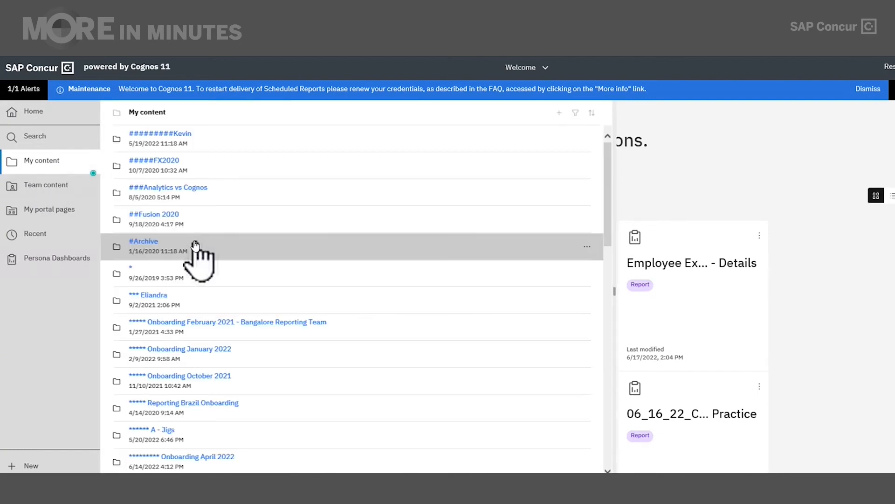
scroll(210, 340, "down", 5)
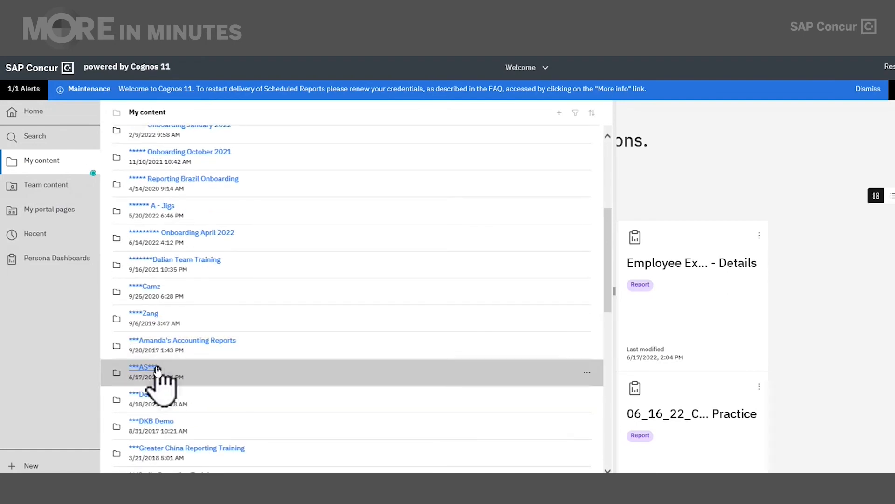
left_click(279, 371)
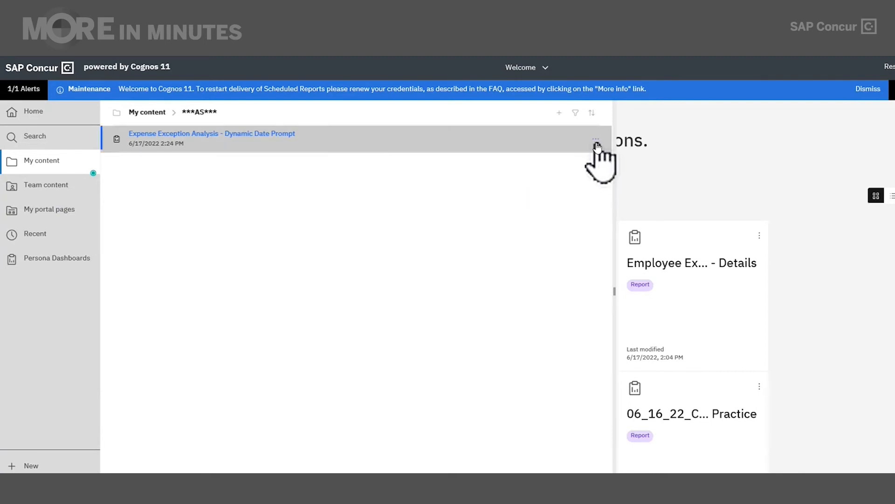
- Open the report's Properties and start a new schedule from the Schedule tab
left_click(597, 146)
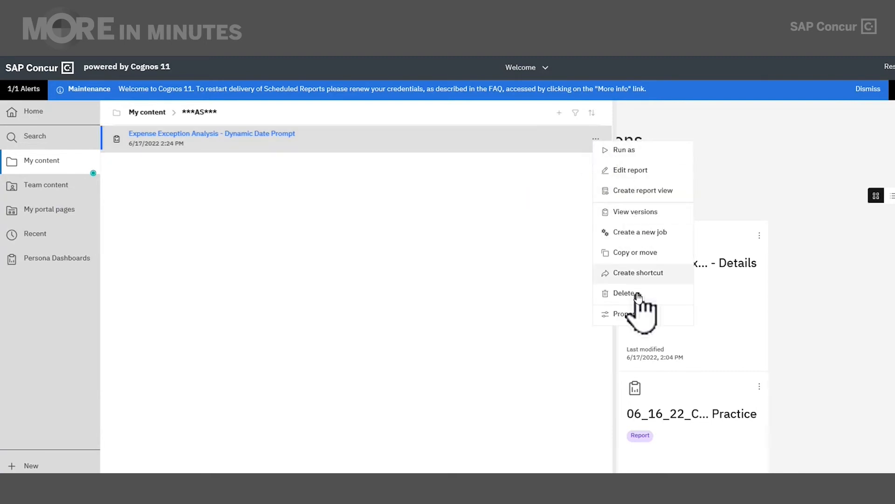
left_click(636, 311)
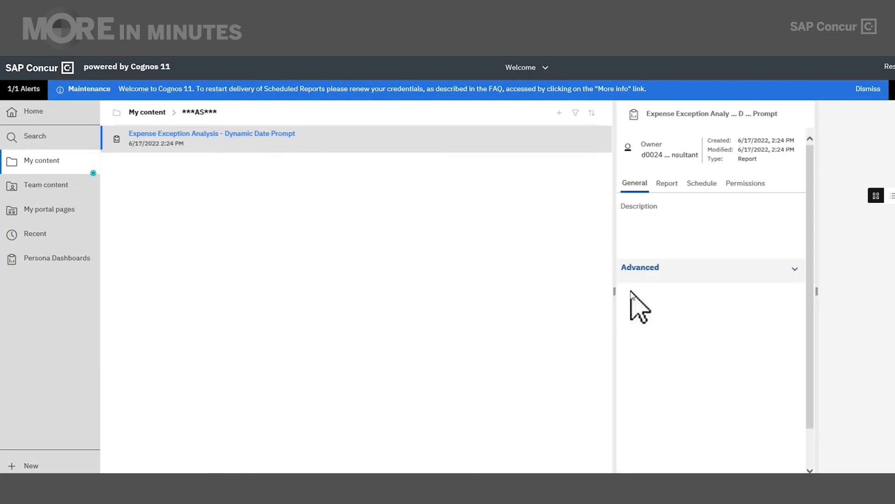
left_click(708, 187)
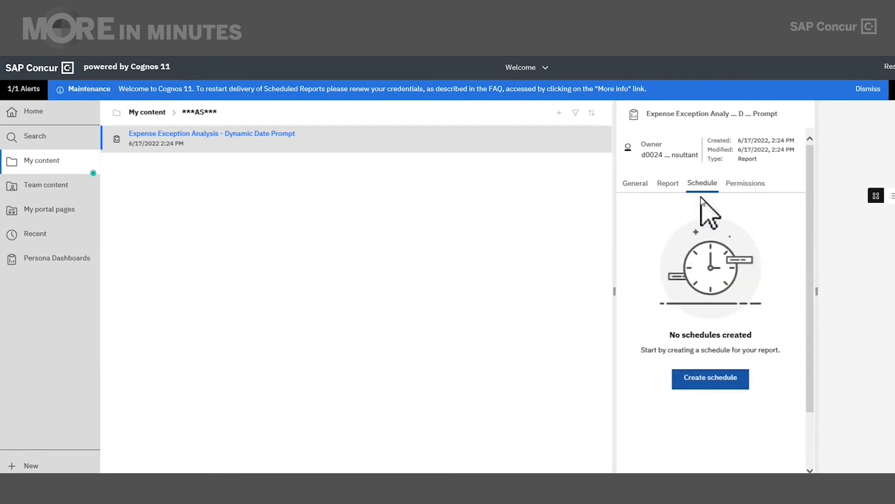
left_click(711, 381)
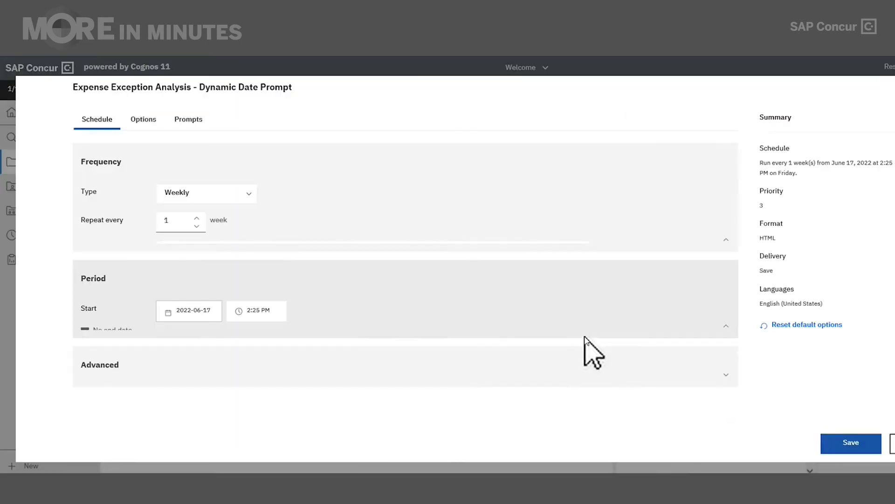
- Set the schedule type to Monthly, running on the 2nd day of the month
left_click(246, 191)
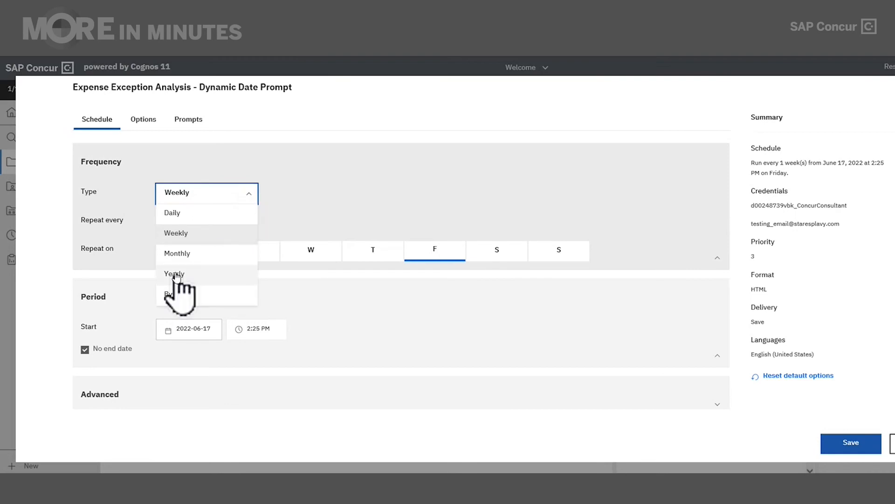
left_click(183, 256)
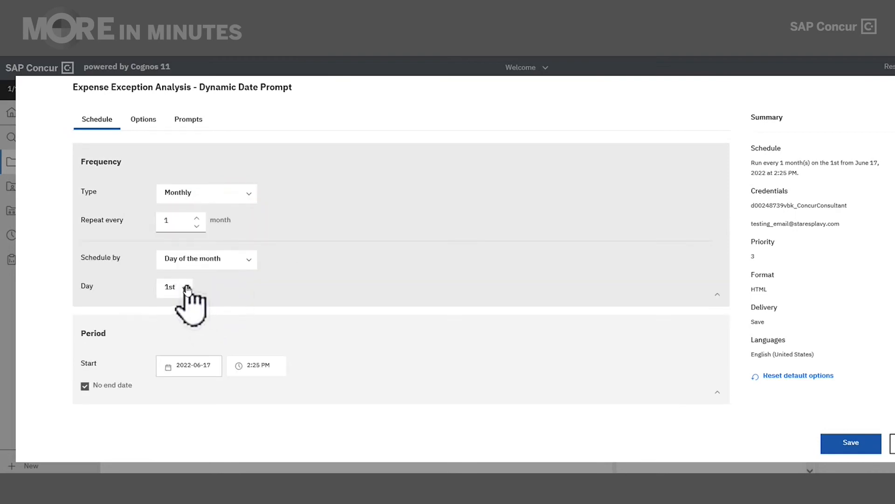
left_click(190, 290)
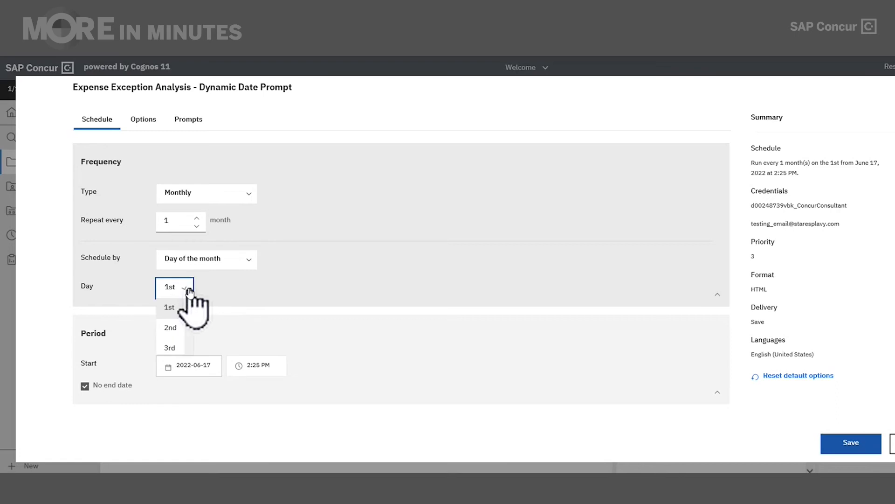
left_click(168, 329)
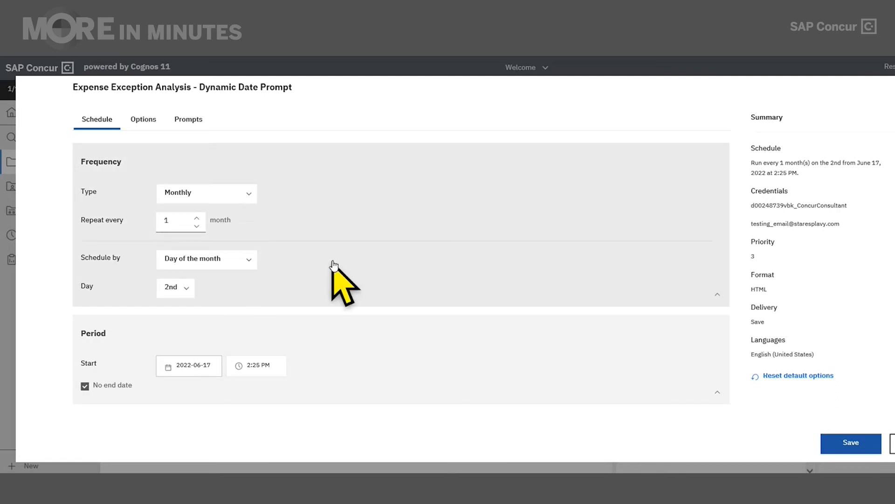
scroll(334, 266, "down", 1)
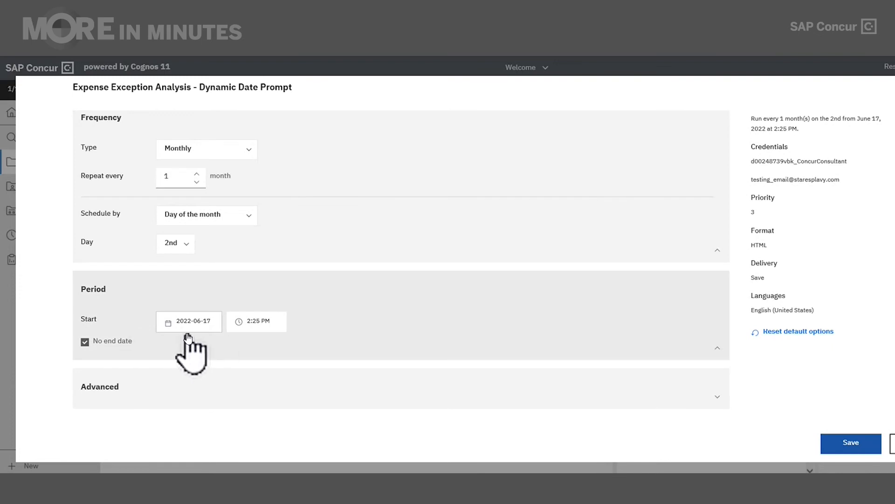
- Set the schedule start date to Saturday, July 2, 2022
left_click(195, 326)
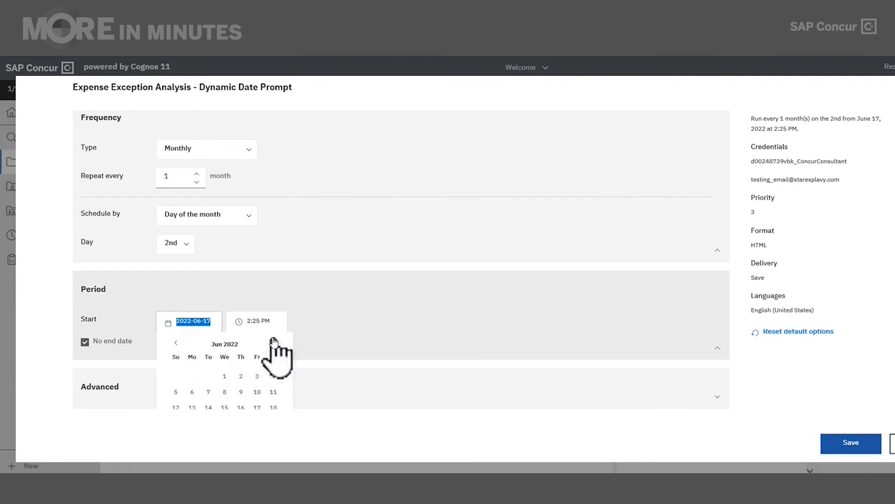
scroll(276, 355, "down", 1)
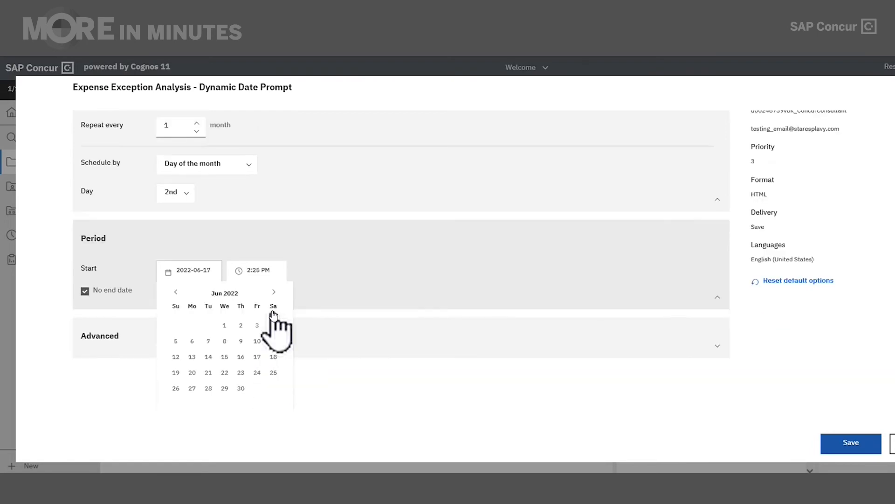
left_click(274, 292)
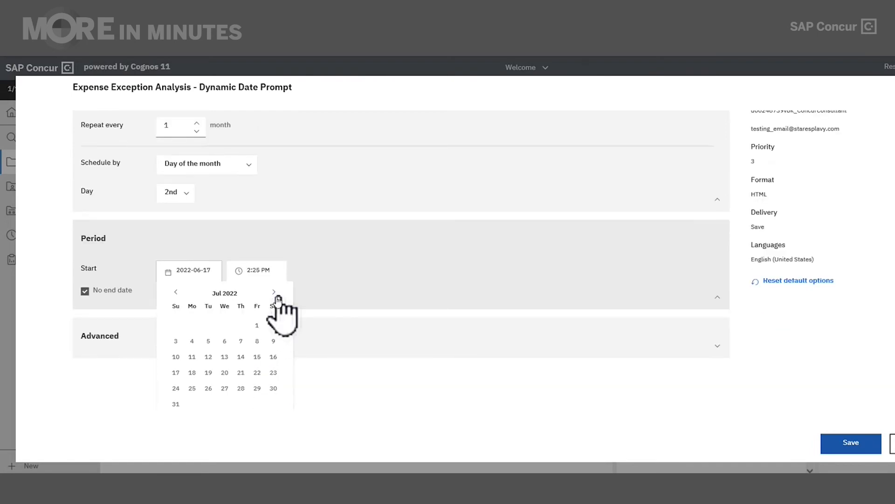
left_click(274, 328)
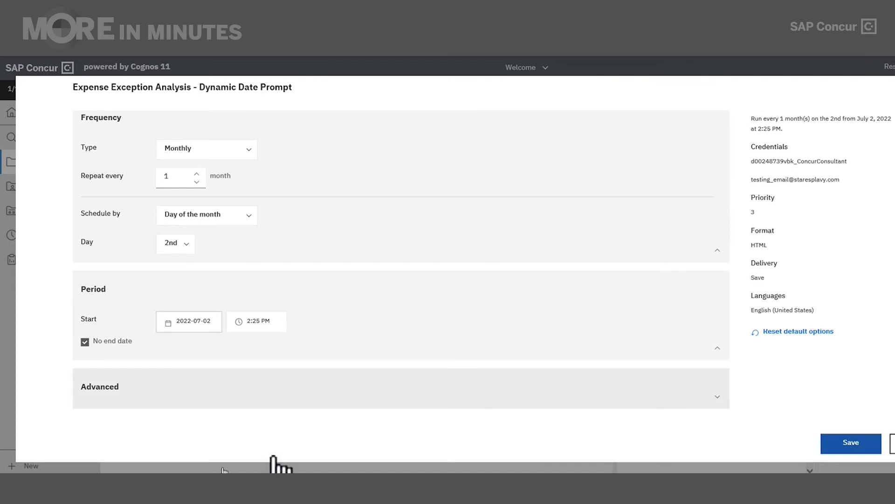
scroll(339, 365, "up", 1)
scroll(338, 364, "up", 1)
scroll(360, 353, "down", 1)
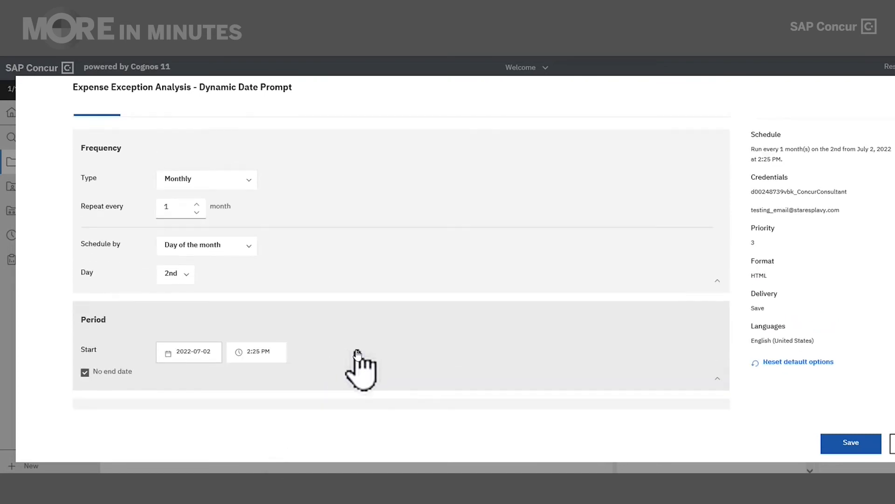
scroll(352, 368, "down", 1)
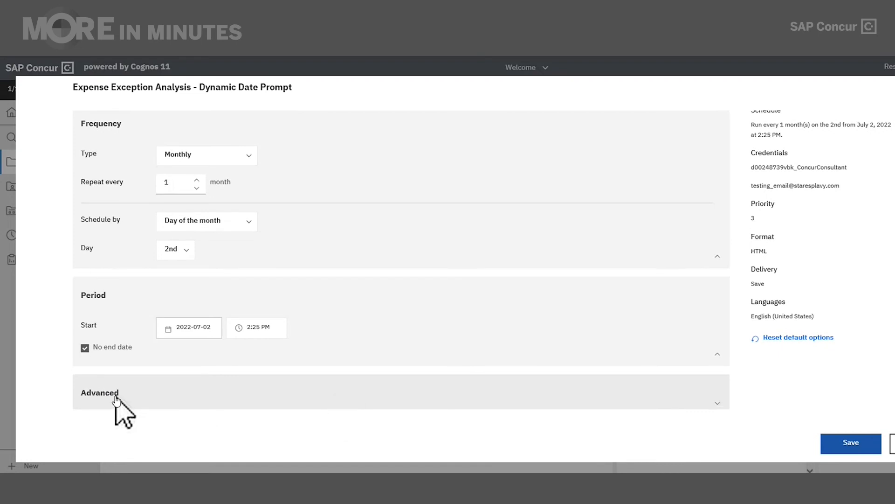
- Expand the Advanced section to review the Credentials and Priority settings
left_click(194, 398)
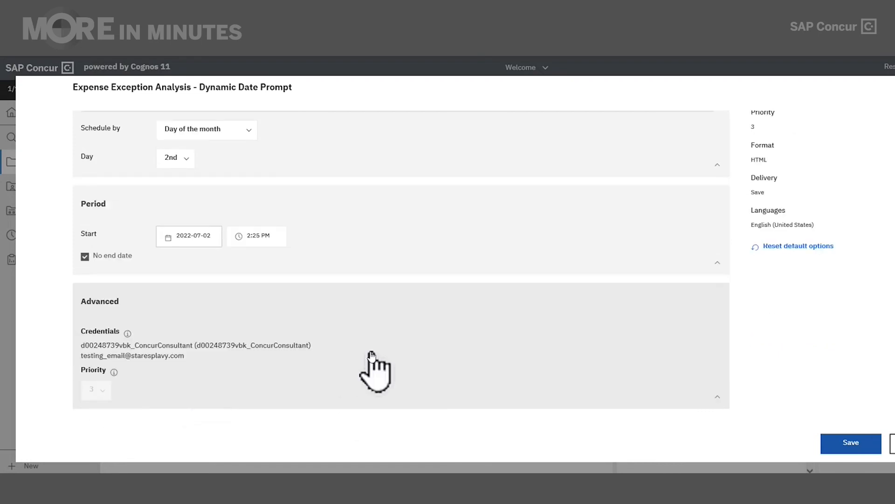
scroll(405, 315, "up", 3)
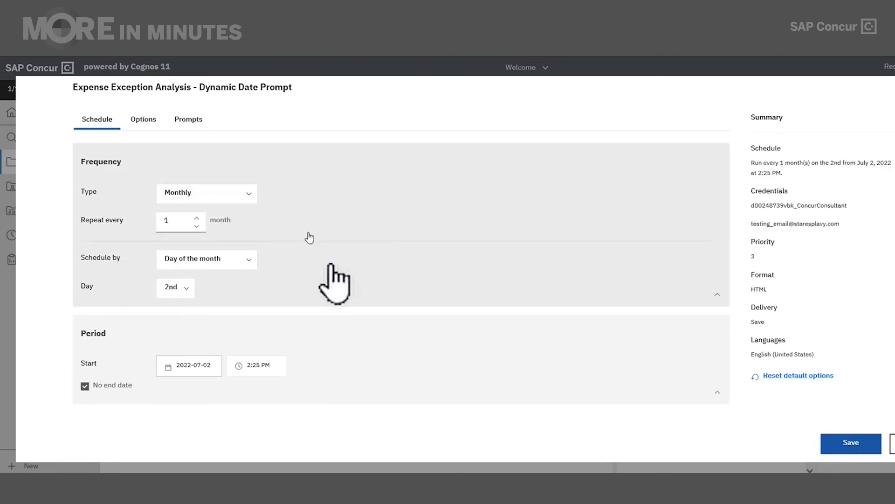
scroll(404, 288, "down", 1)
scroll(404, 298, "down", 3)
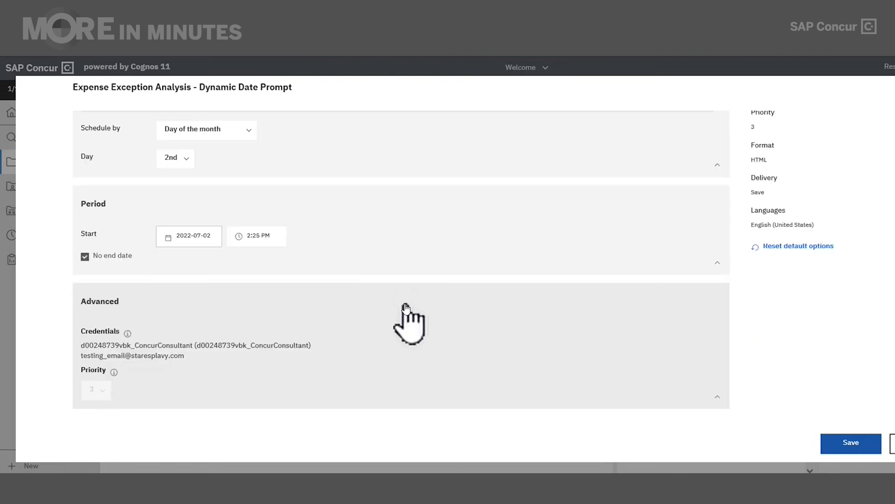
scroll(407, 319, "up", 4)
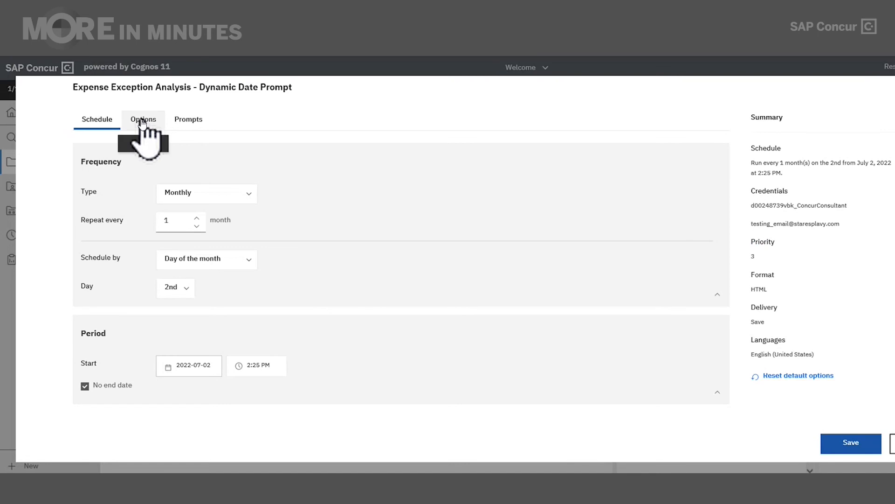
- In Options, add Excel alongside HTML as output format and enable Send report by email
left_click(142, 123)
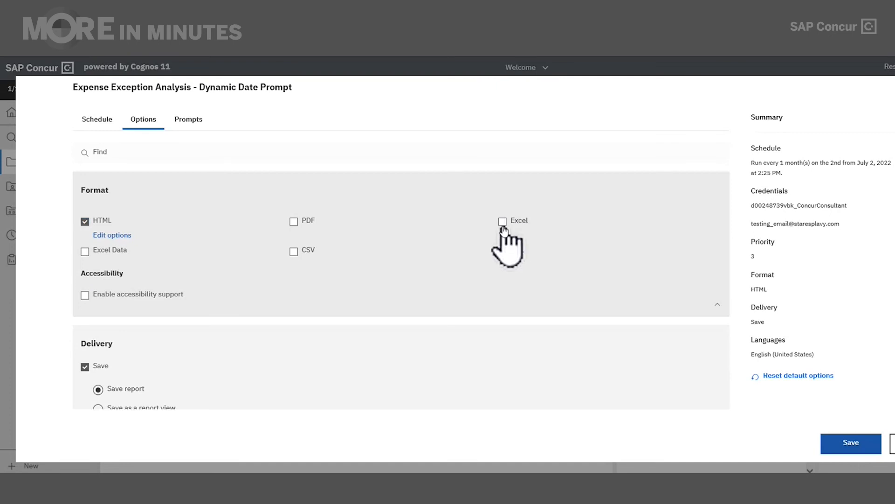
left_click(504, 223)
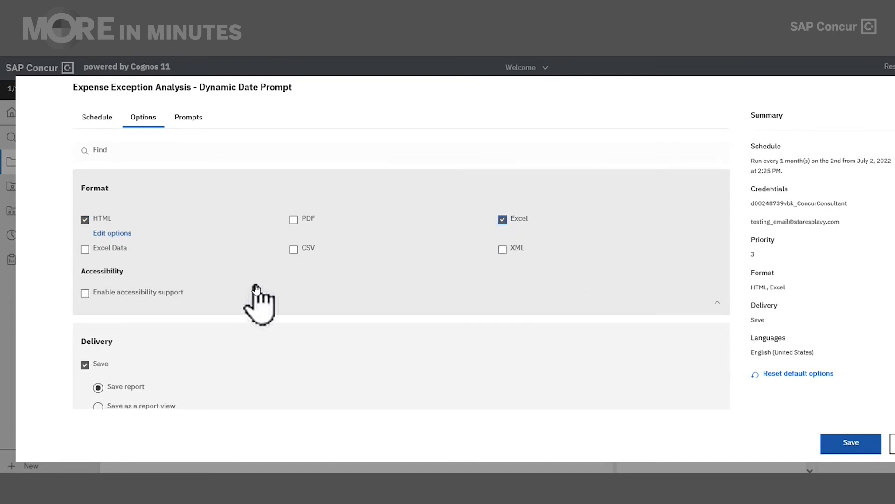
scroll(252, 301, "down", 3)
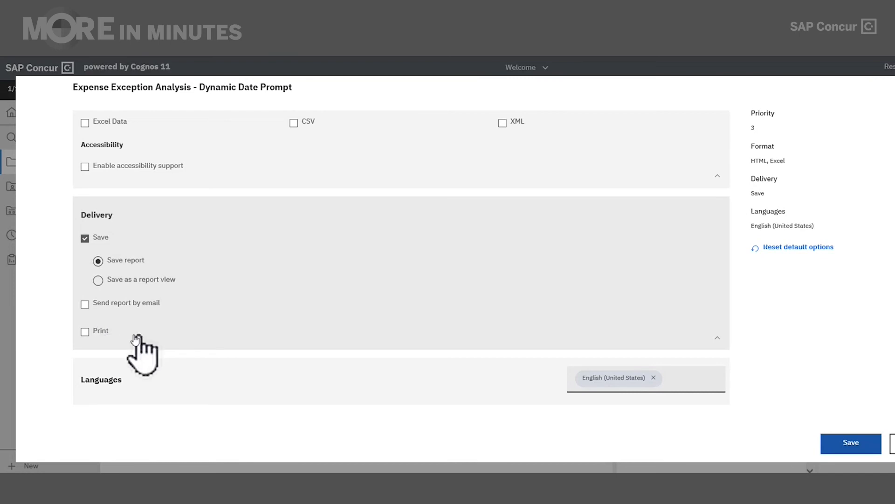
scroll(108, 332, "up", 1)
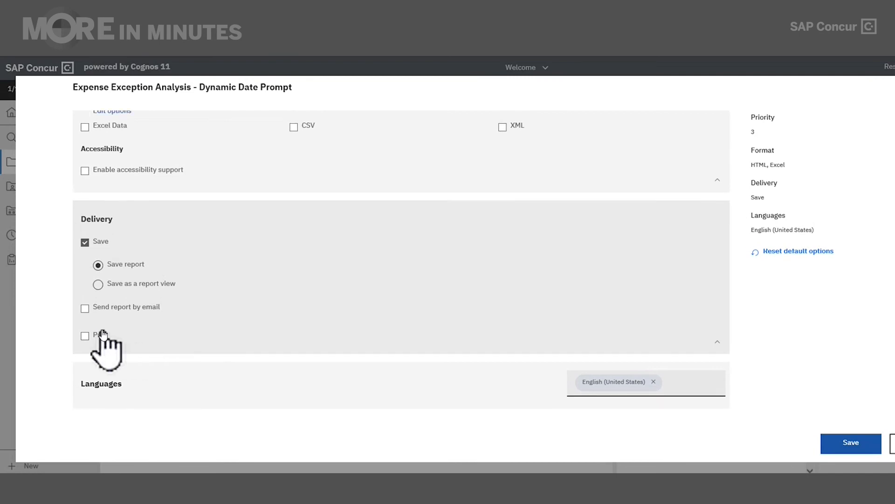
left_click(85, 309)
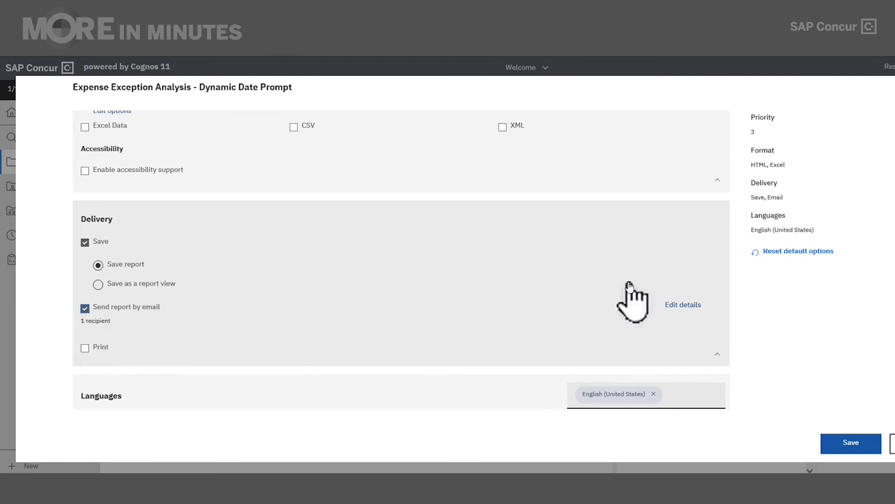
scroll(629, 285, "down", 1)
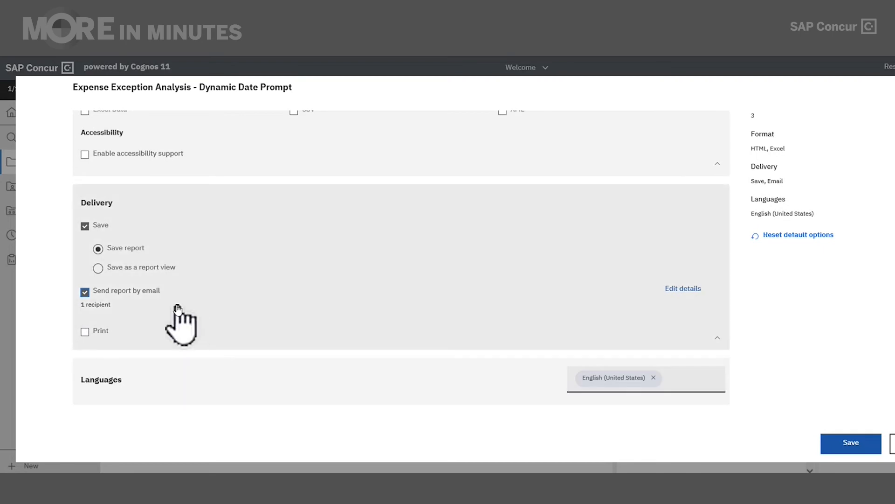
- Replace the default To recipient with the intended recipient's e-mail address
left_click(691, 290)
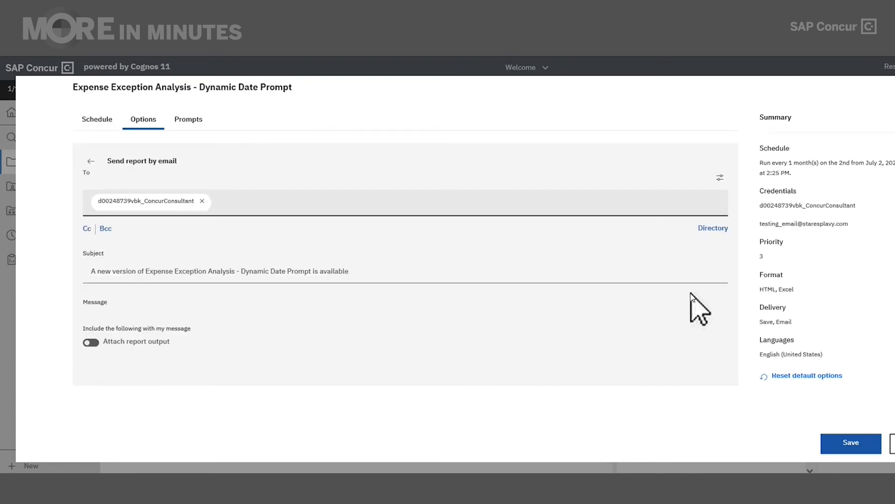
left_click(203, 201)
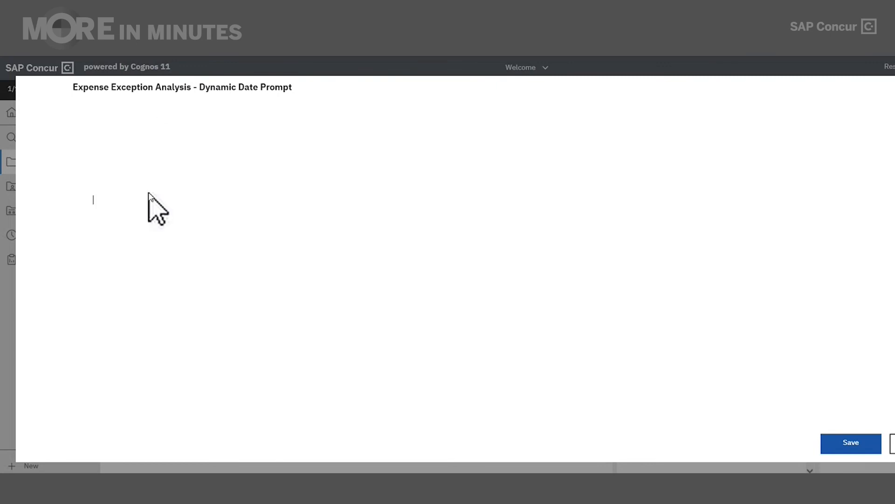
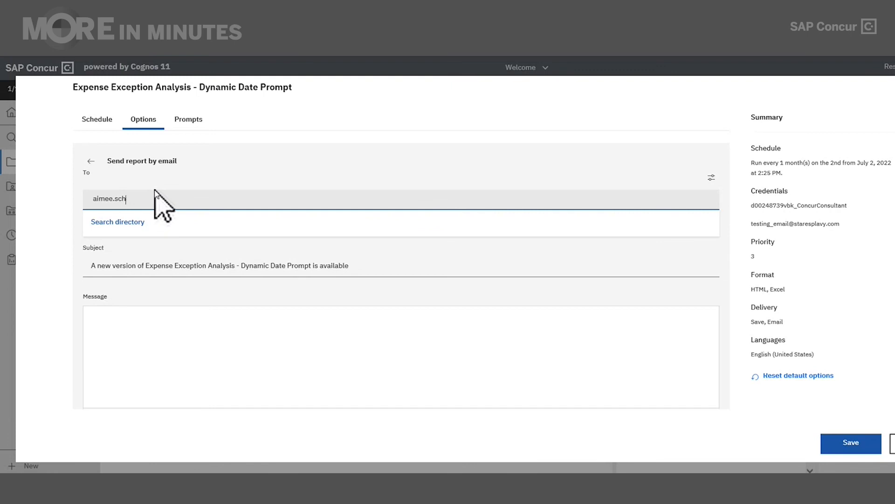
key("Return")
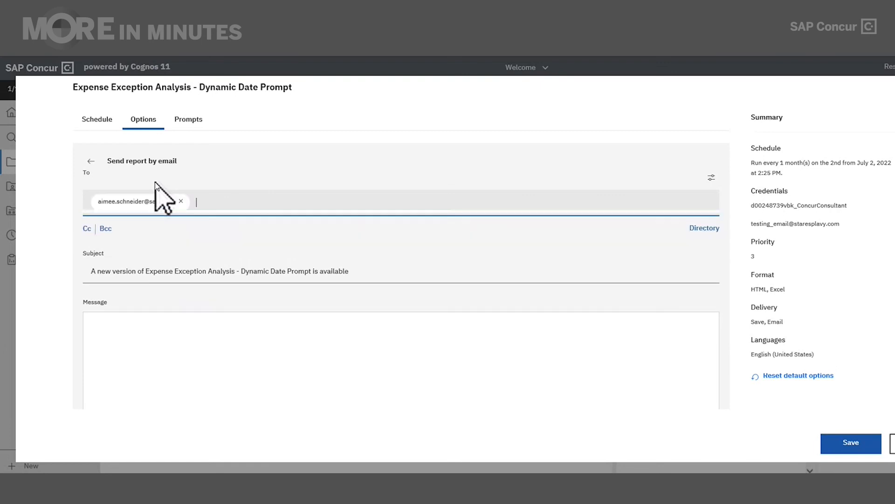
left_click(224, 349)
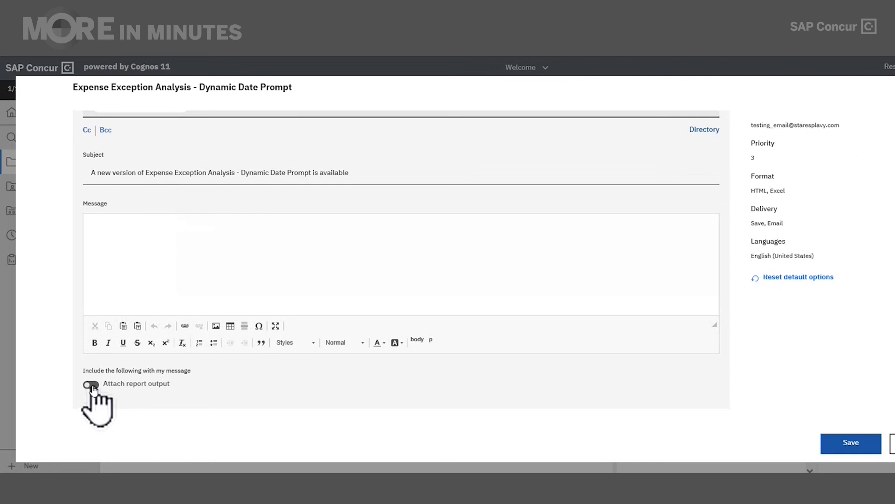
- Turn on Attach report output and save the new monthly schedule
left_click(90, 385)
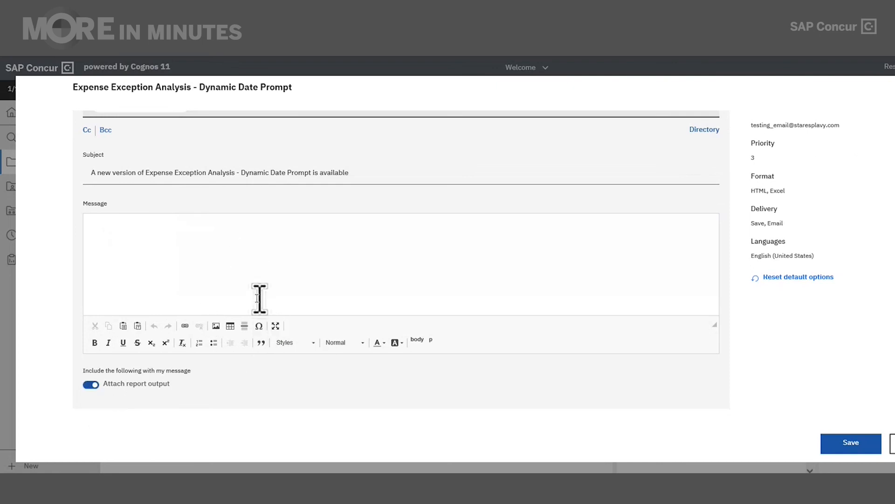
scroll(381, 306, "up", 2)
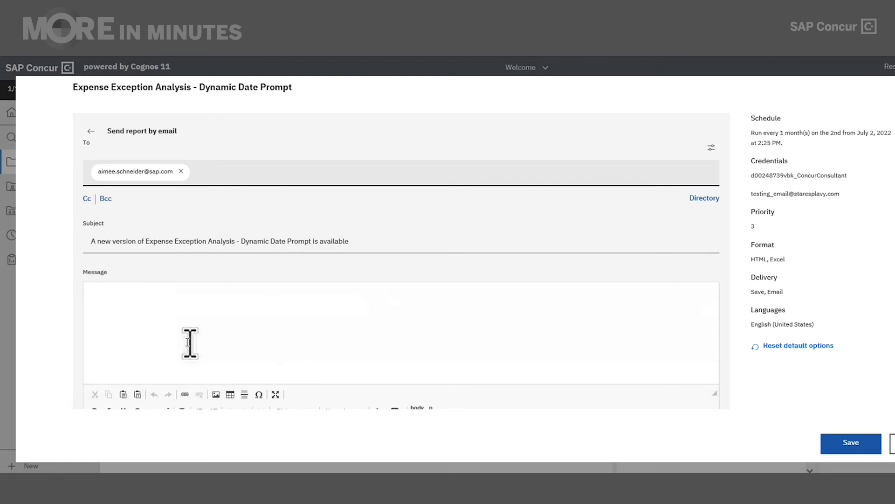
scroll(294, 332, "down", 2)
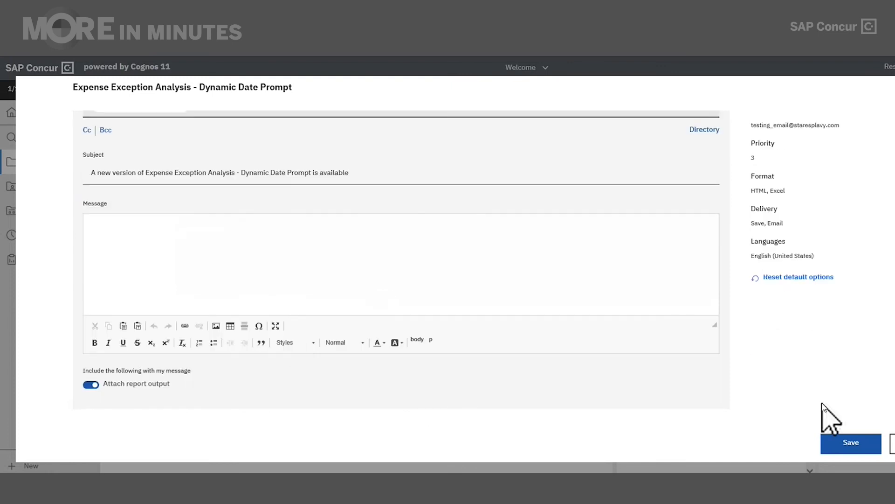
left_click(851, 440)
scroll(560, 280, "up", 2)
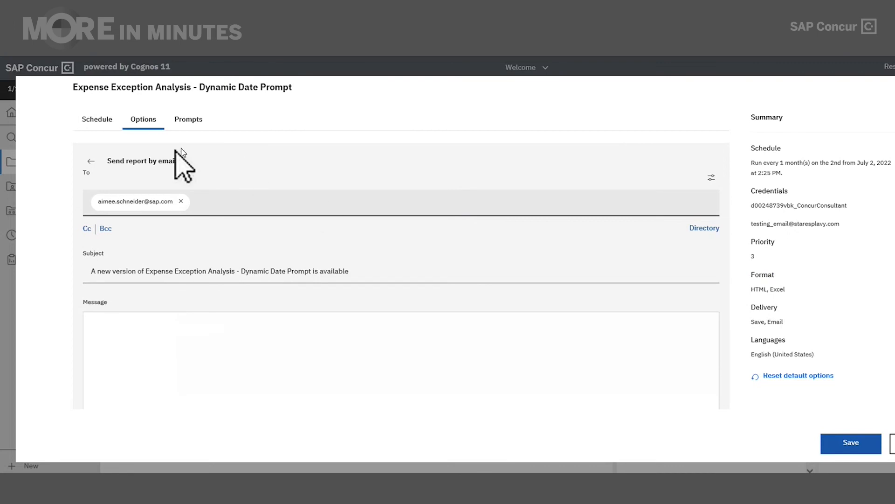
scroll(233, 233, "down", 2)
scroll(233, 236, "up", 2)
scroll(261, 201, "down", 2)
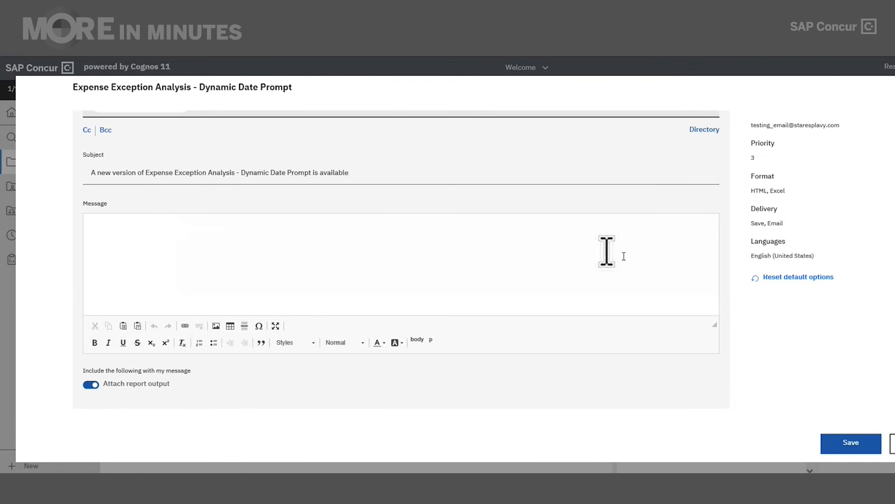
left_click(863, 451)
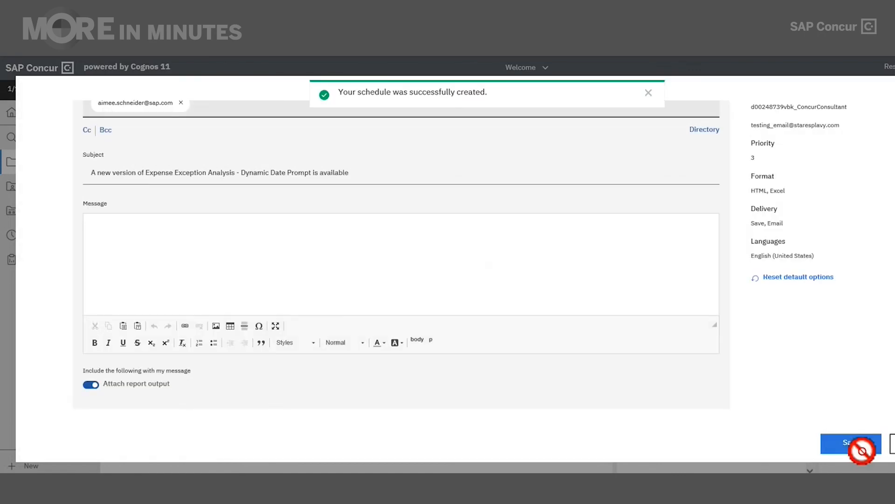